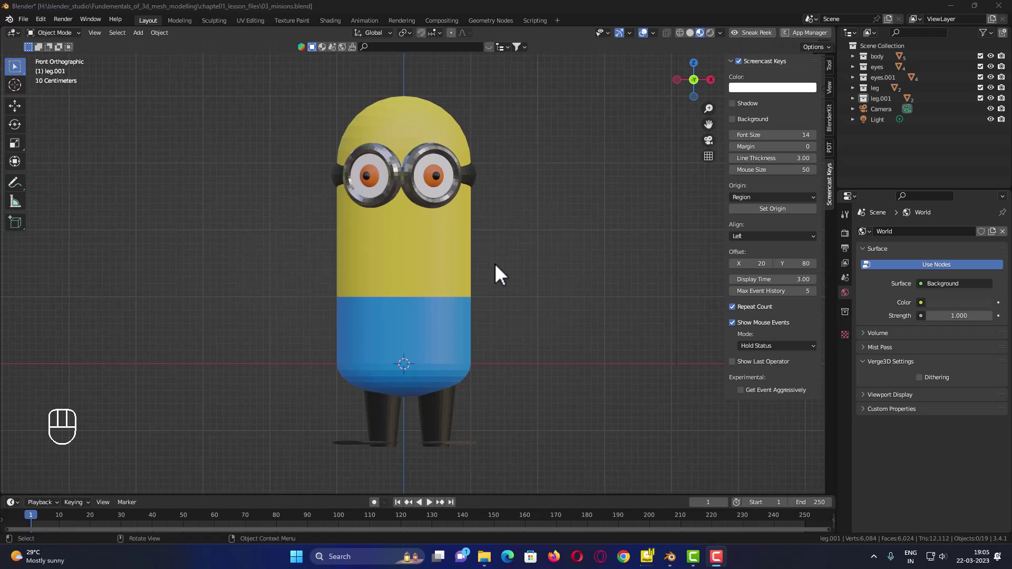
# Add a cone mesh to the scene
pyautogui.hotkey('shift', 'a')
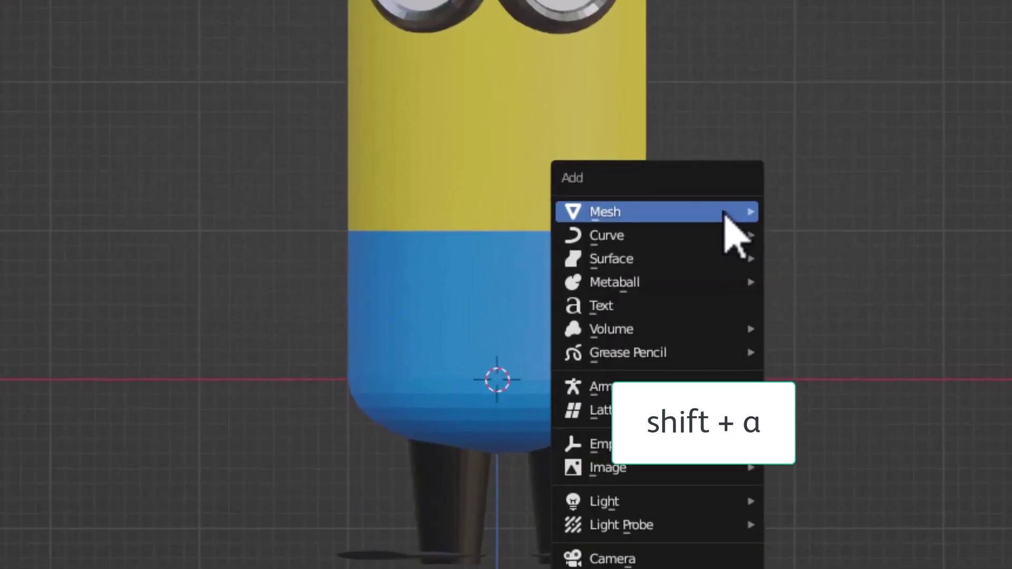
pyautogui.moveTo(511, 297)
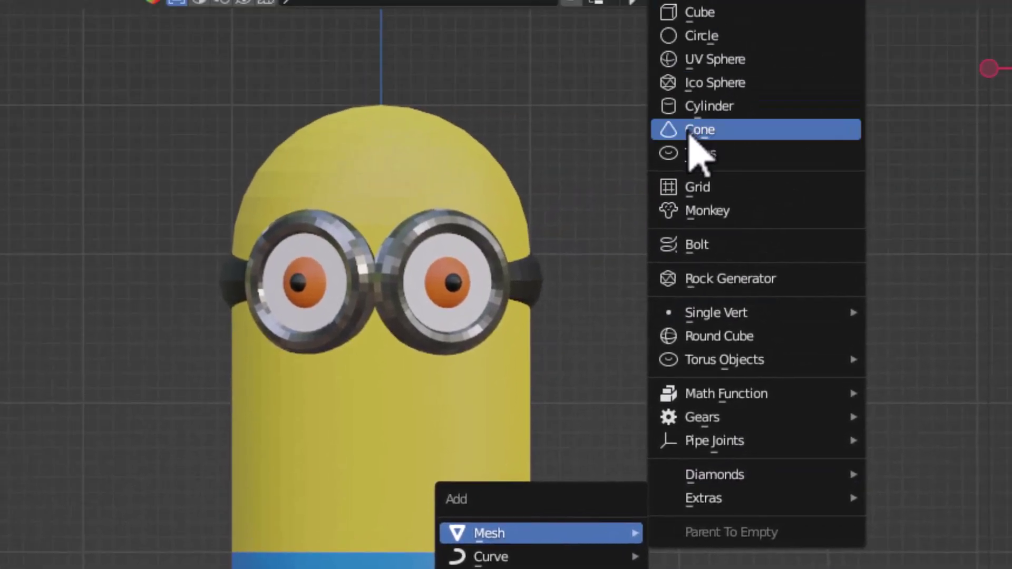
pyautogui.click(843, 129)
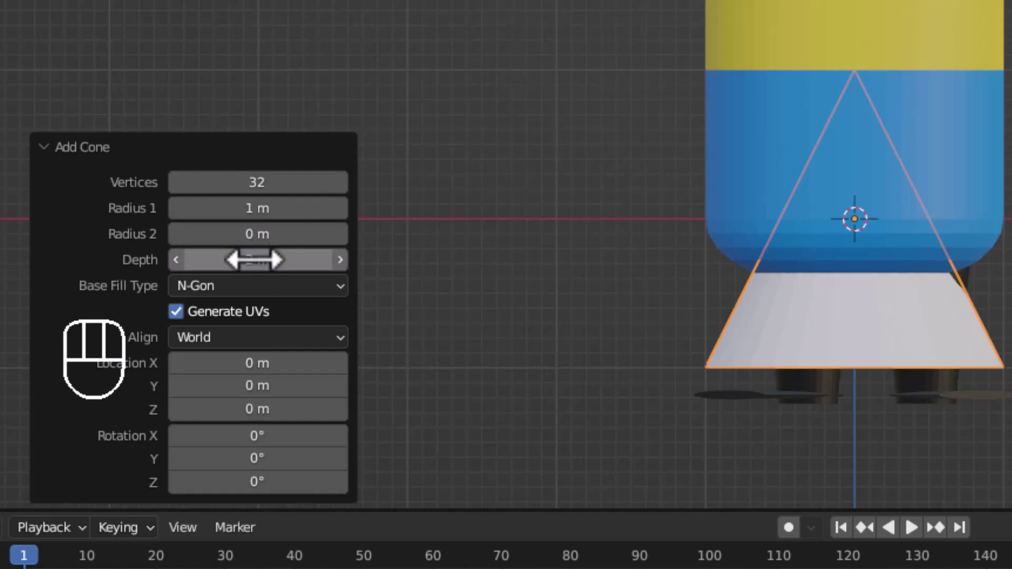
# Give the cone a 0.2 m base radius, 0.1 m tip radius and 0.8 m depth
pyautogui.click(256, 208)
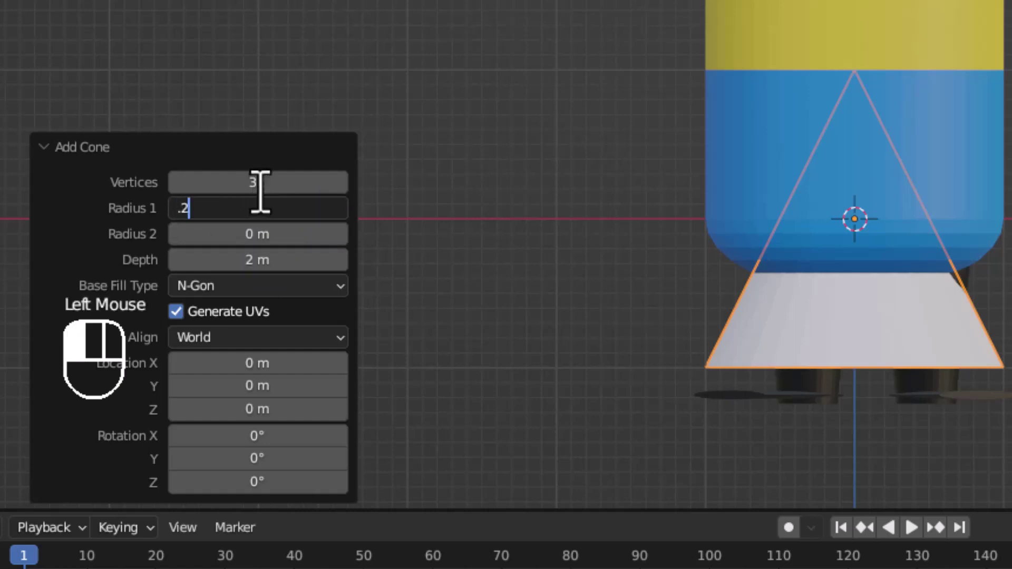
pyautogui.write('.2')
pyautogui.press('Return')
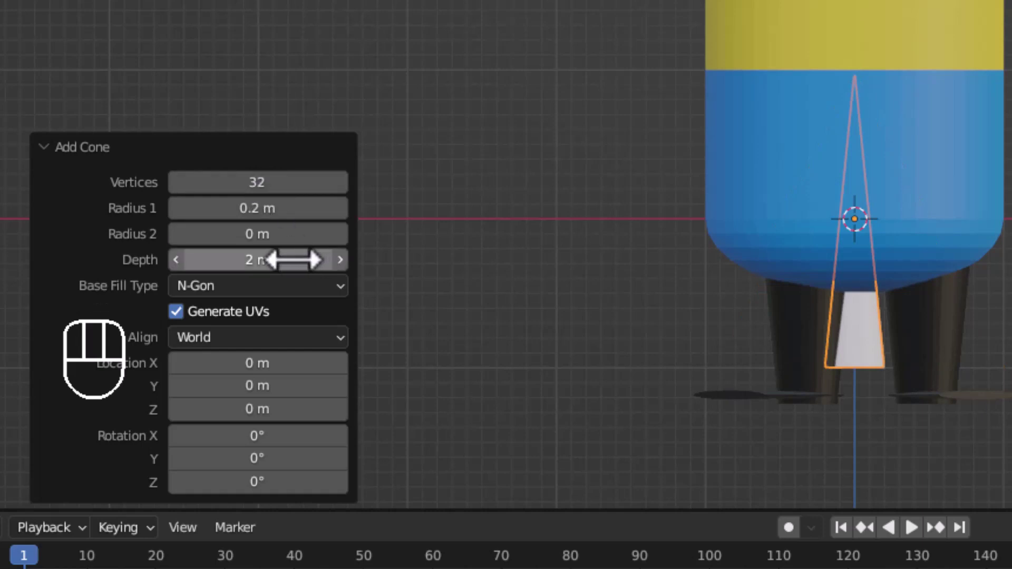
pyautogui.click(265, 235)
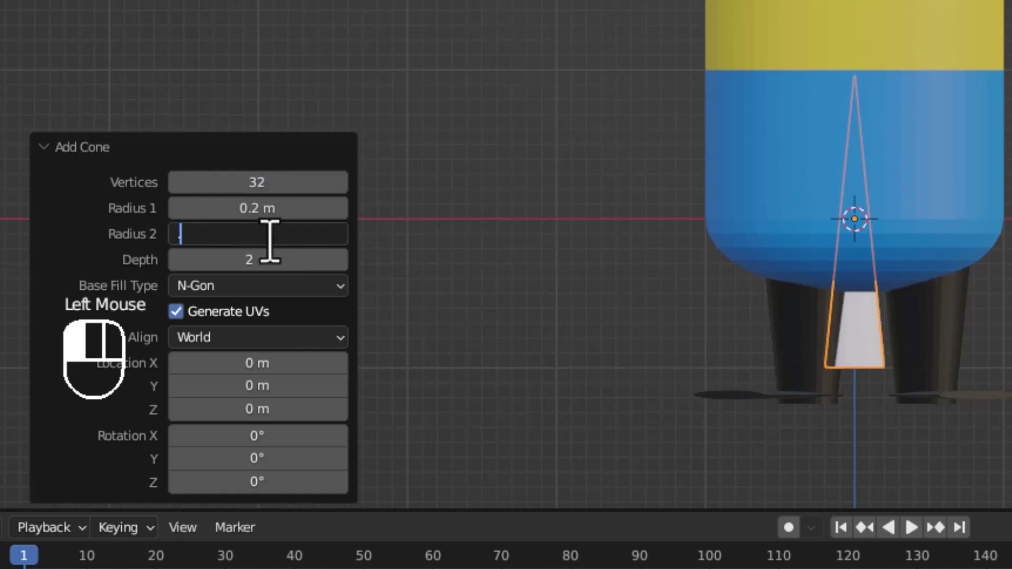
pyautogui.write('.1')
pyautogui.press('Return')
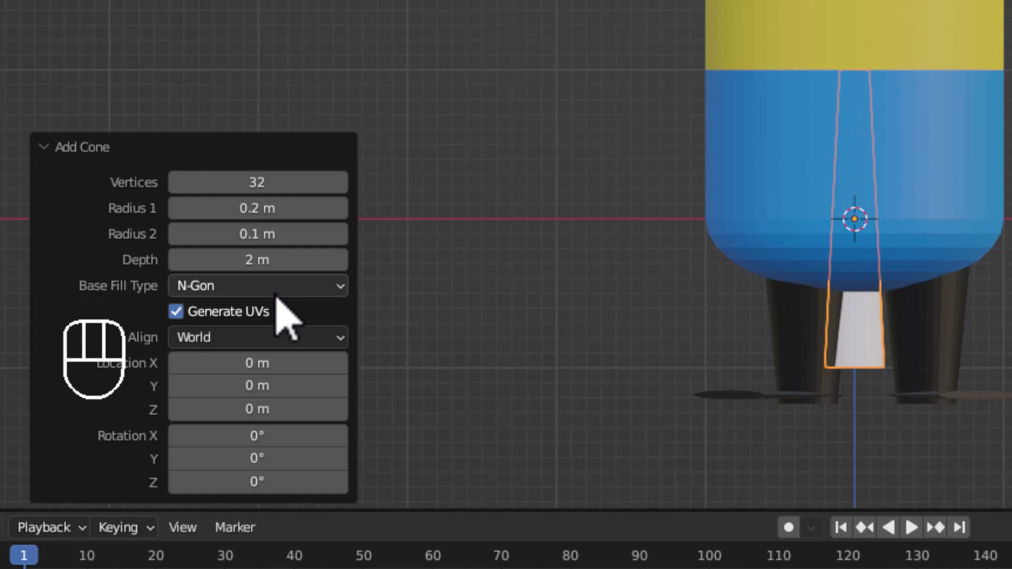
pyautogui.click(280, 259)
pyautogui.write('.8')
pyautogui.press('Return')
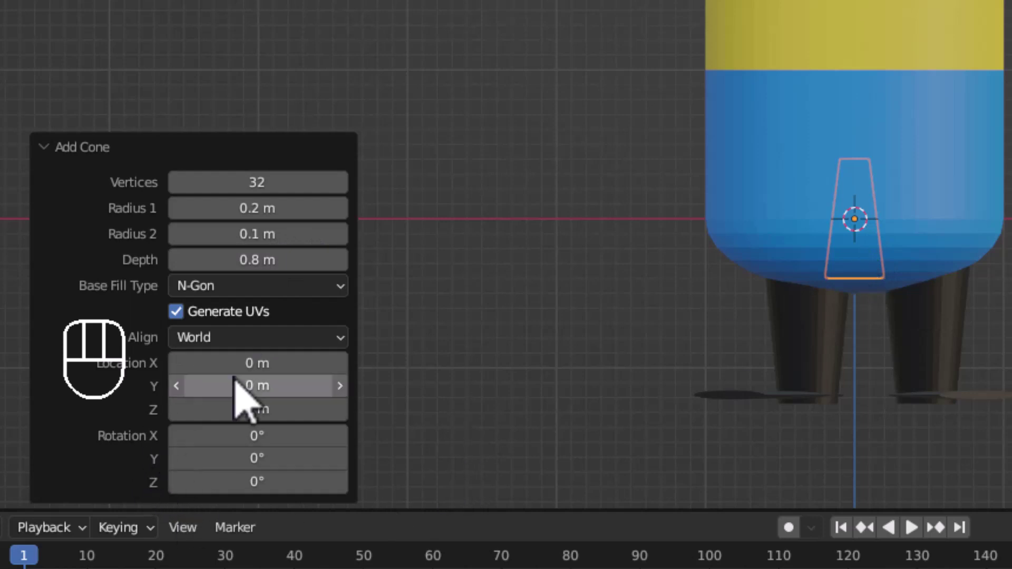
# Move the cone out to the minion's right side with Location Y set to 0
pyautogui.moveTo(233, 369); pyautogui.dragTo(379, 356)
pyautogui.moveTo(196, 429); pyautogui.dragTo(110, 420)
pyautogui.moveTo(158, 447); pyautogui.dragTo(369, 435)
pyautogui.click(173, 430)
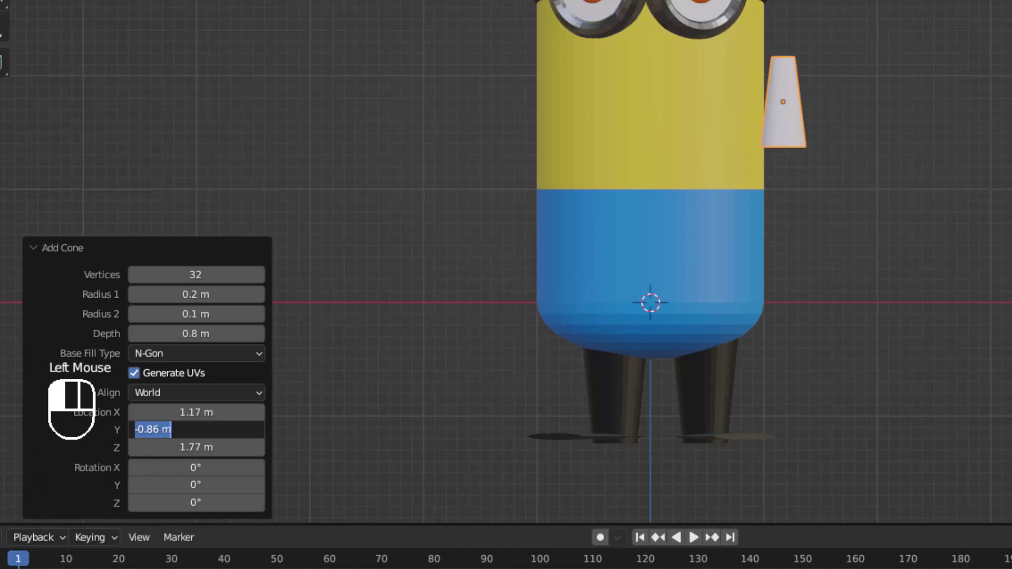
pyautogui.write('0')
pyautogui.click(169, 499)
# Tilt the cone 128° about Y and set its Location Z to 1.4 m
pyautogui.moveTo(174, 485); pyautogui.dragTo(161, 548)
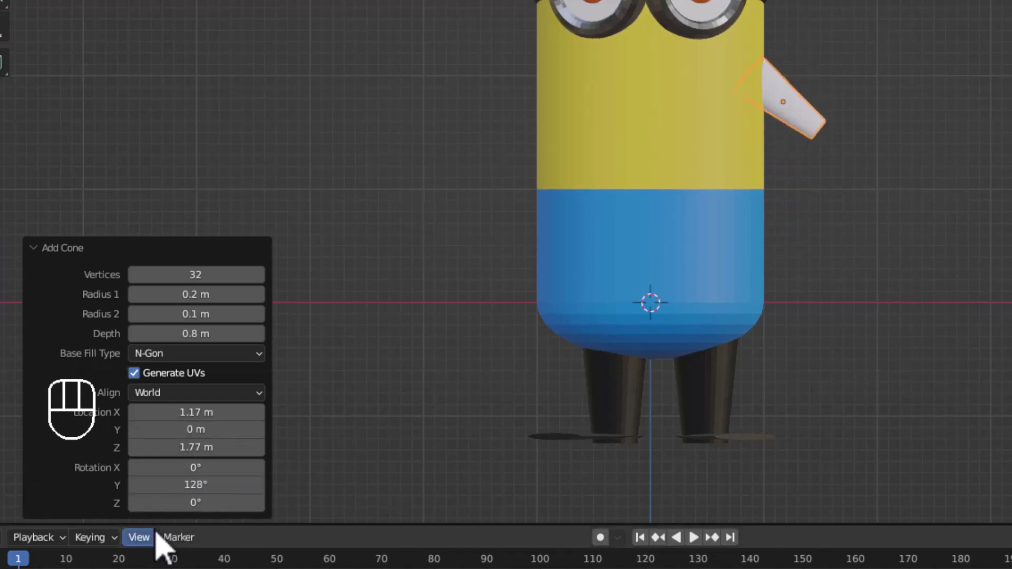
pyautogui.click(188, 447)
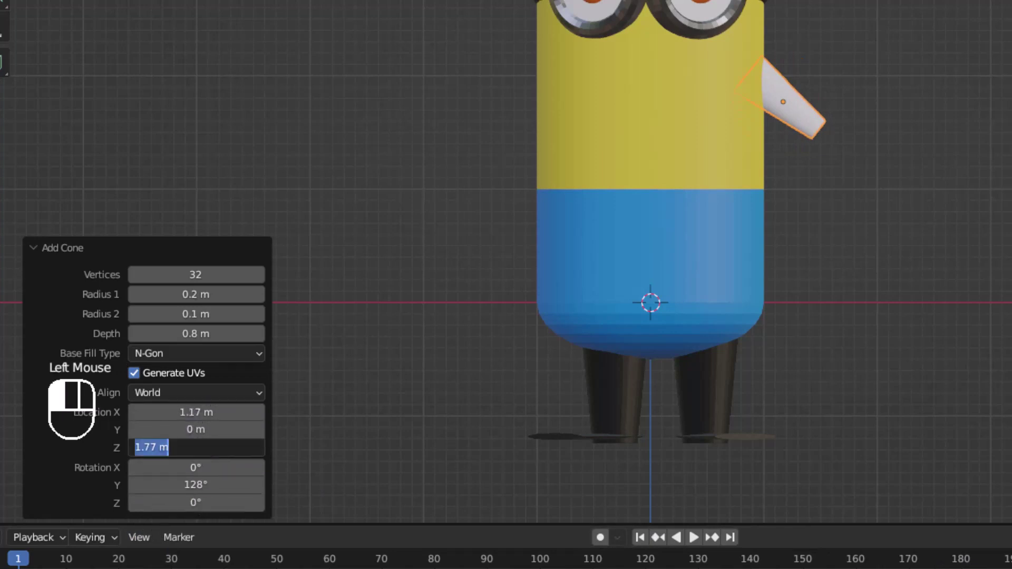
pyautogui.write('1.3')
pyautogui.press('Return')
pyautogui.click(198, 447)
pyautogui.write('1.')
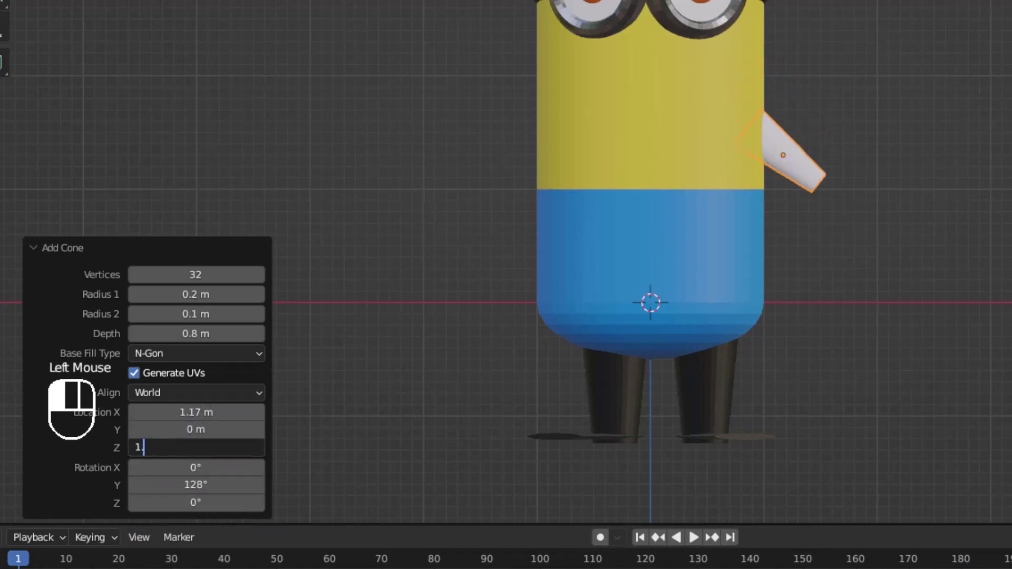
pyautogui.write('4')
pyautogui.press('Return')
# Assign the existing 'yellow' material to the cone arm
pyautogui.click(816, 174)
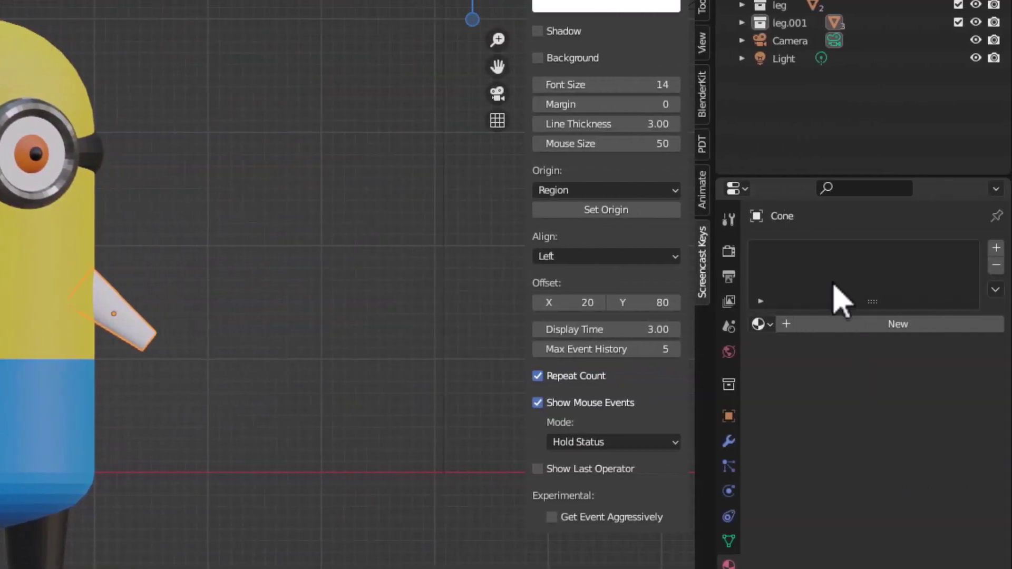
pyautogui.click(764, 324)
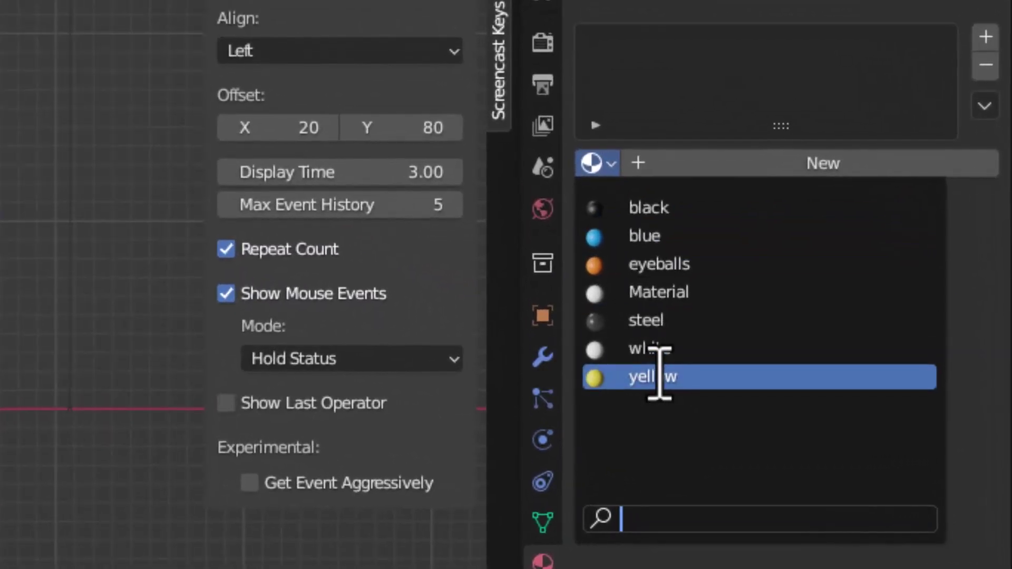
pyautogui.click(659, 376)
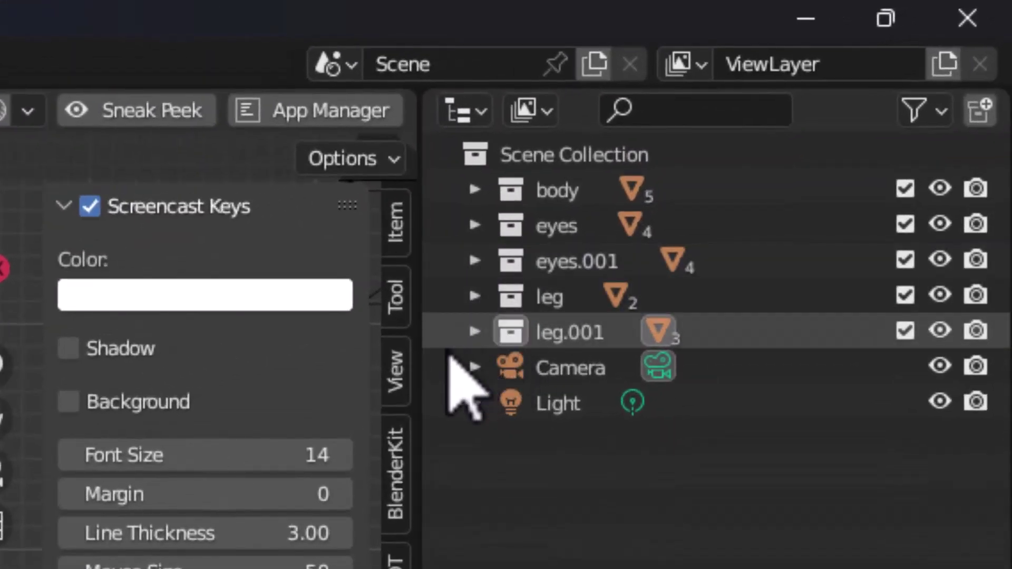
# Move the Cone object out of leg.001 into the Scene Collection
pyautogui.click(474, 332)
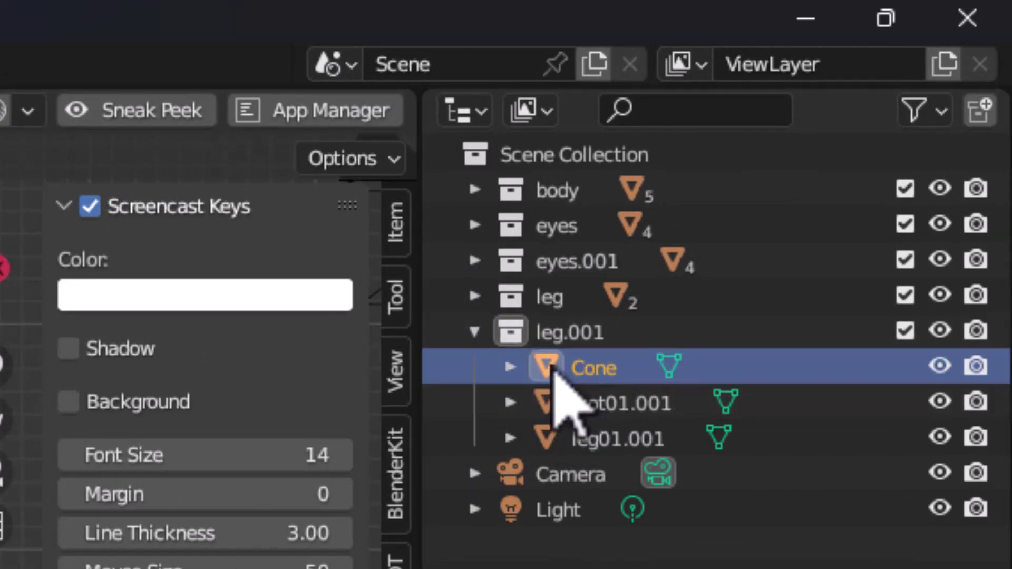
pyautogui.moveTo(549, 369); pyautogui.dragTo(568, 169)
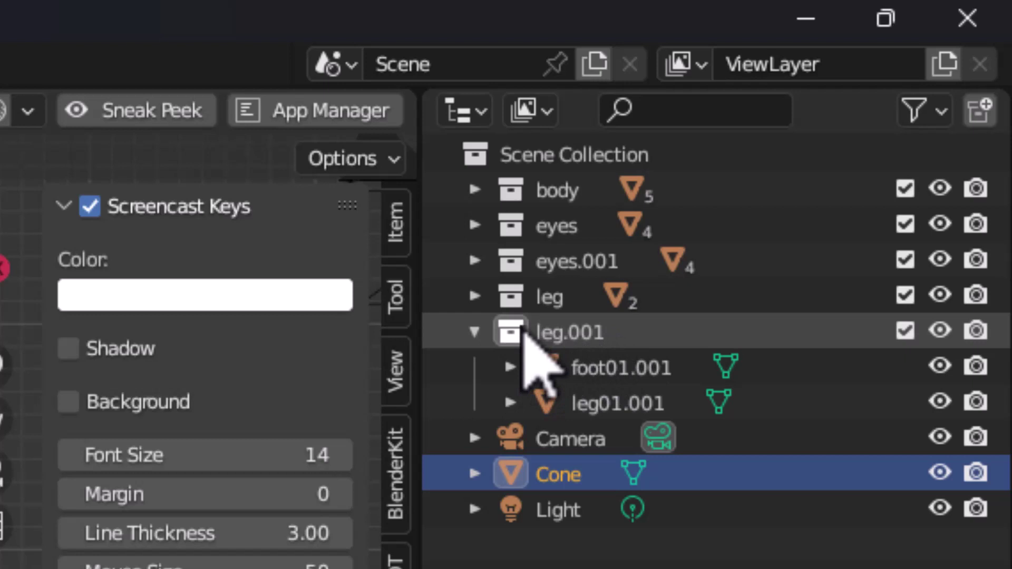
pyautogui.click(479, 333)
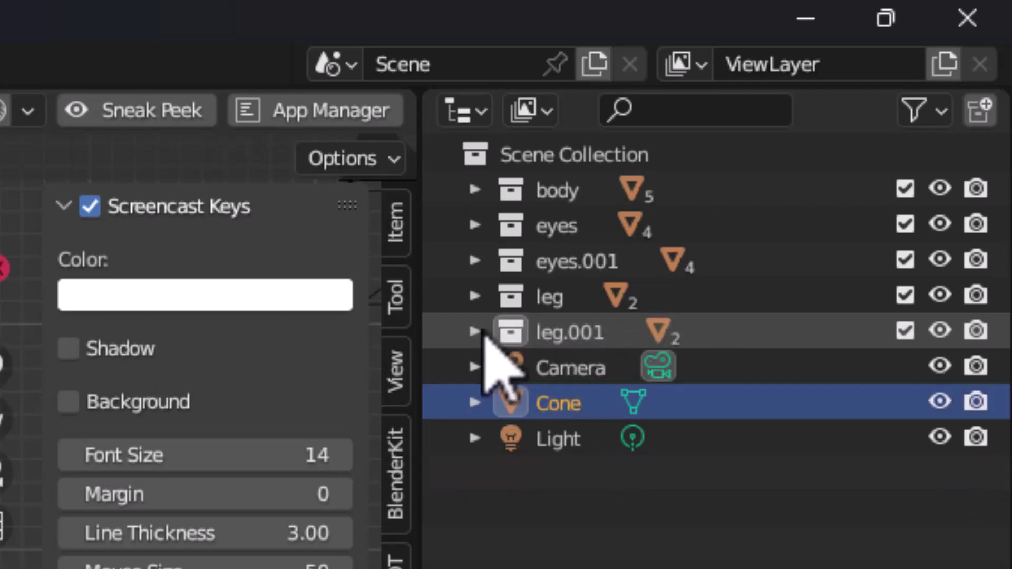
# Rename the Cone object to 'shoulder'
pyautogui.doubleClick(566, 405)
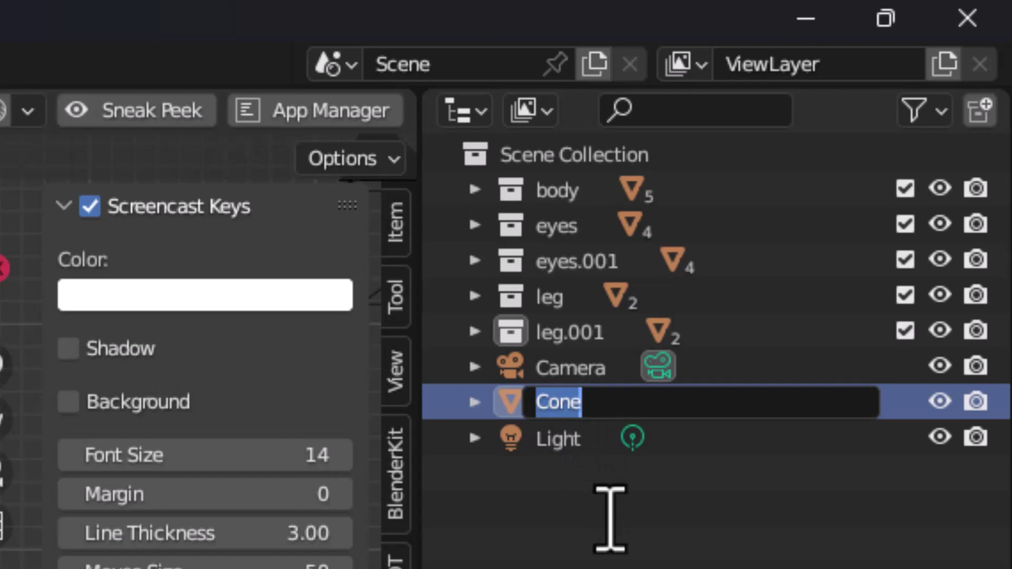
pyautogui.write('shoulder')
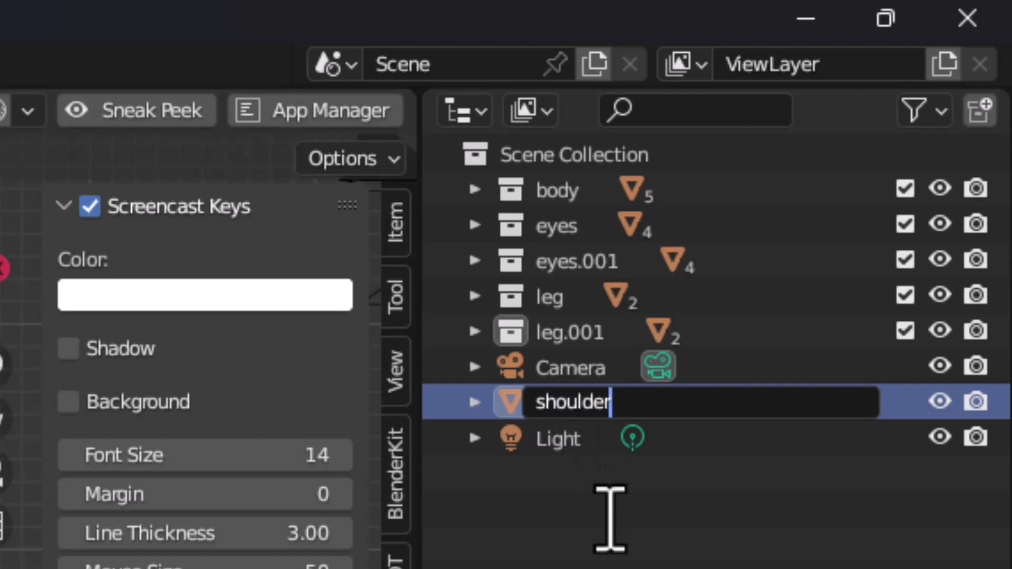
pyautogui.press('Return')
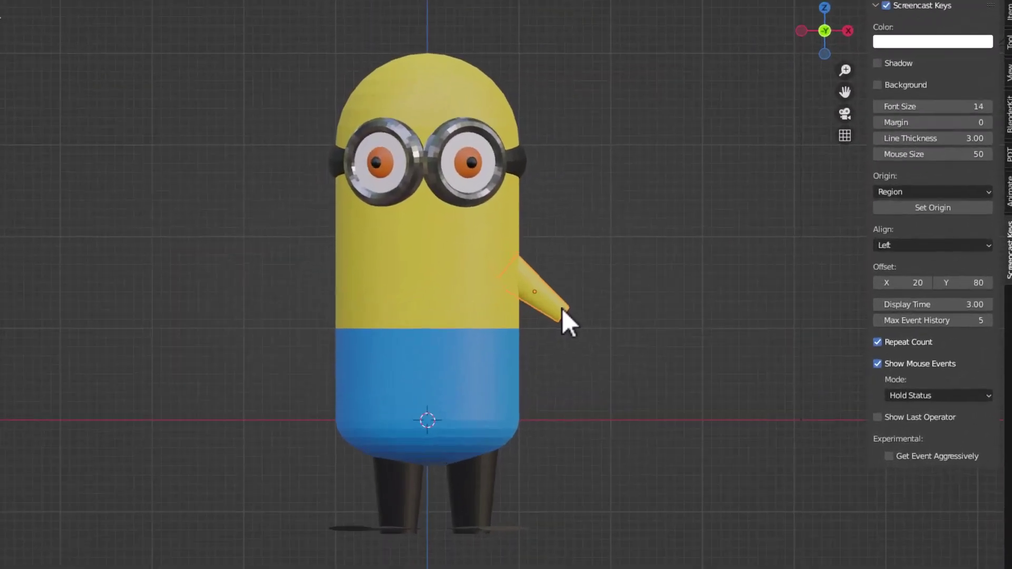
# Duplicate the shoulder as a forearm, rotating it and moving it downward
pyautogui.hotkey('shift', 'd')
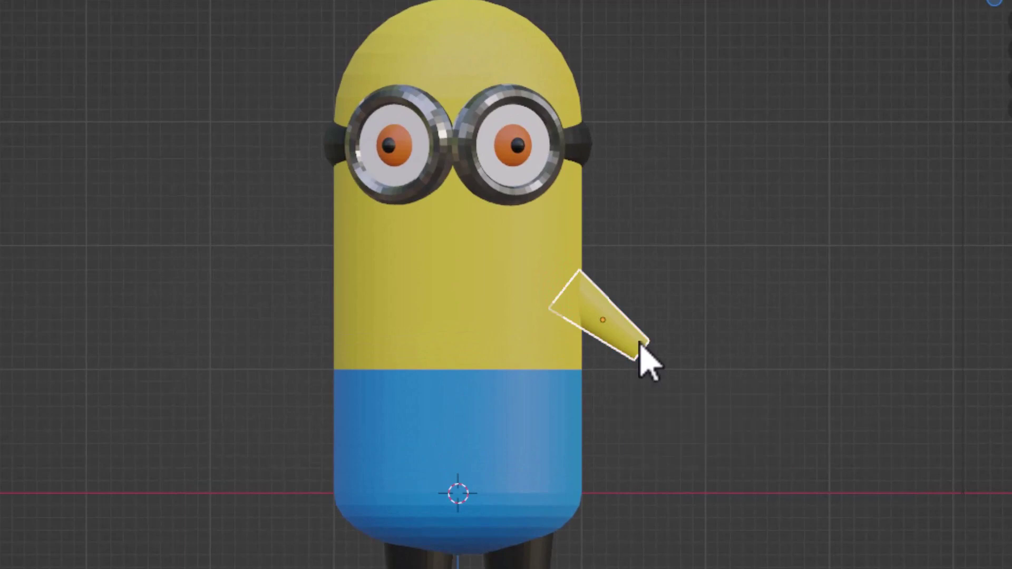
pyautogui.press('r')
pyautogui.click(613, 177)
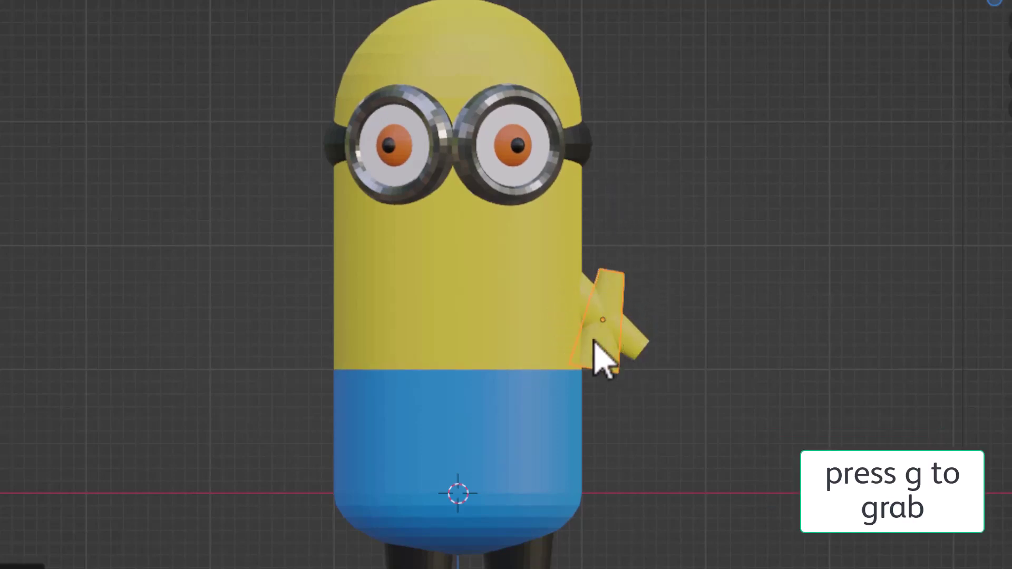
pyautogui.press('g')
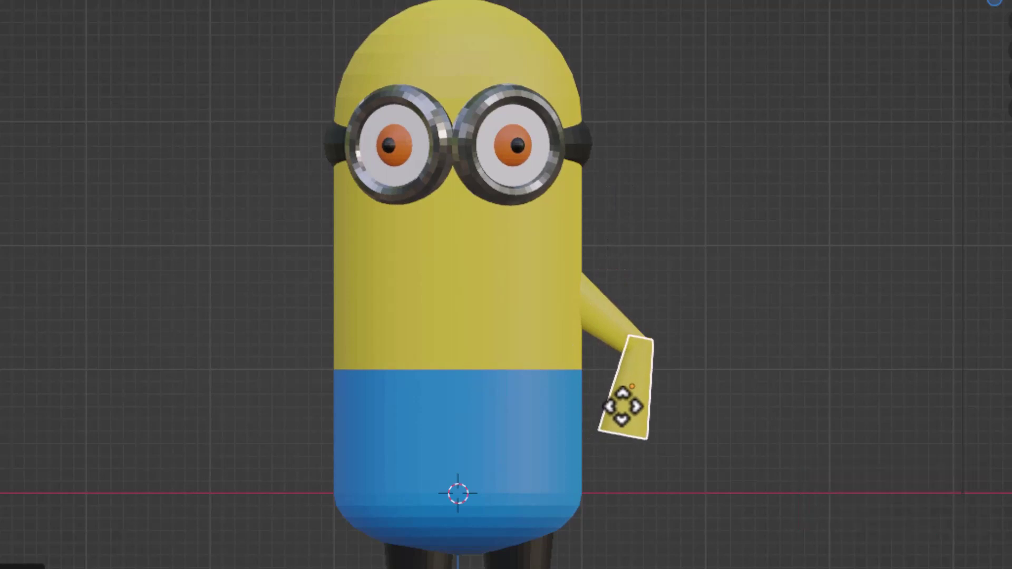
pyautogui.click(624, 407)
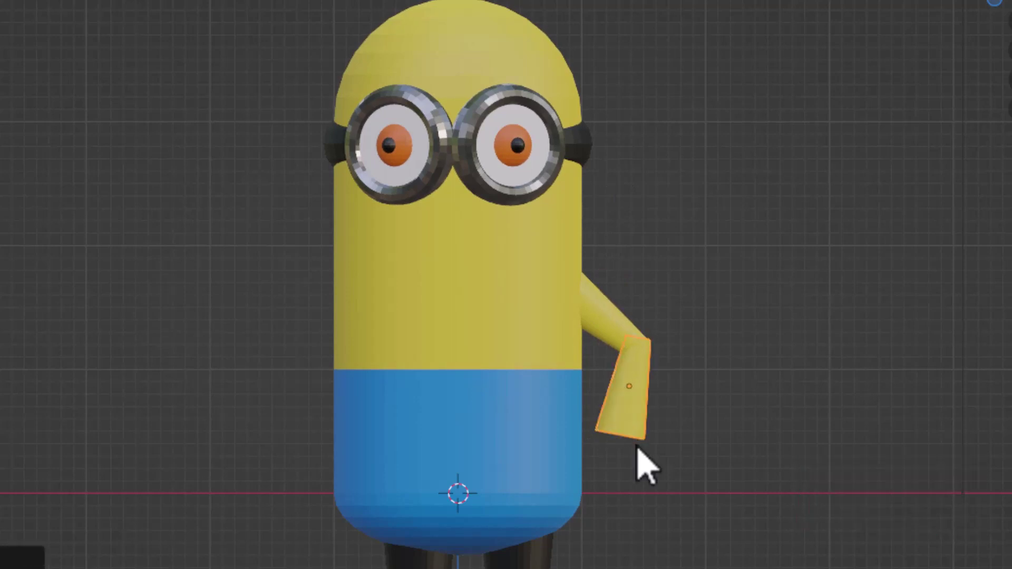
# In front view, rotate the upper arm about Y and reattach the forearm at its end
pyautogui.press('KP_7')
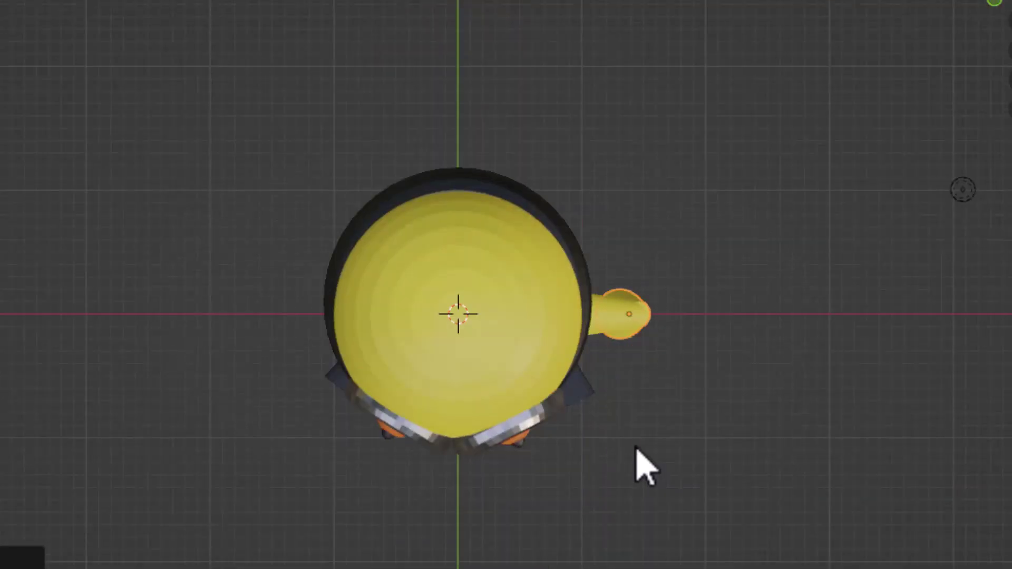
pyautogui.press('KP_1')
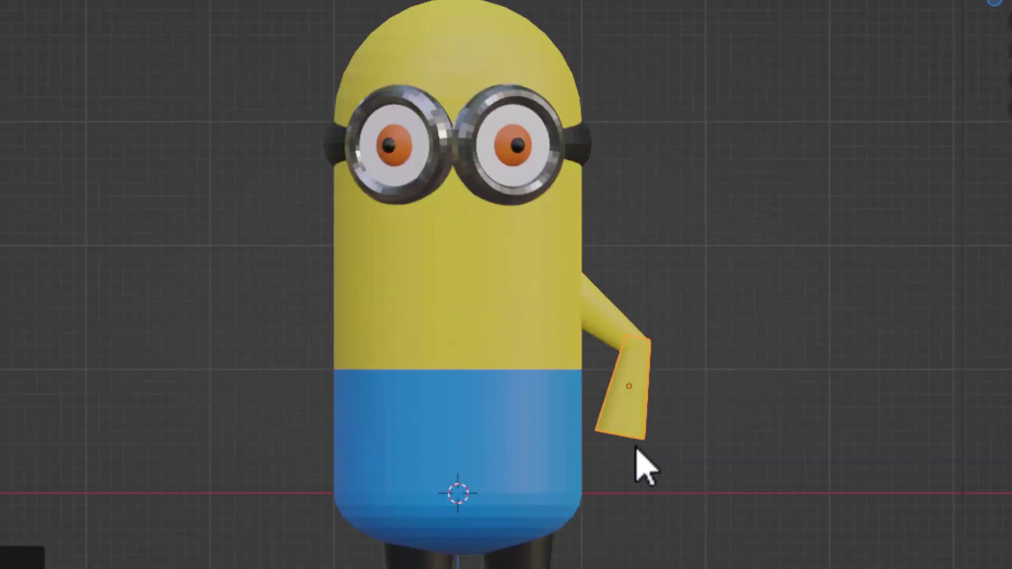
pyautogui.click(605, 336)
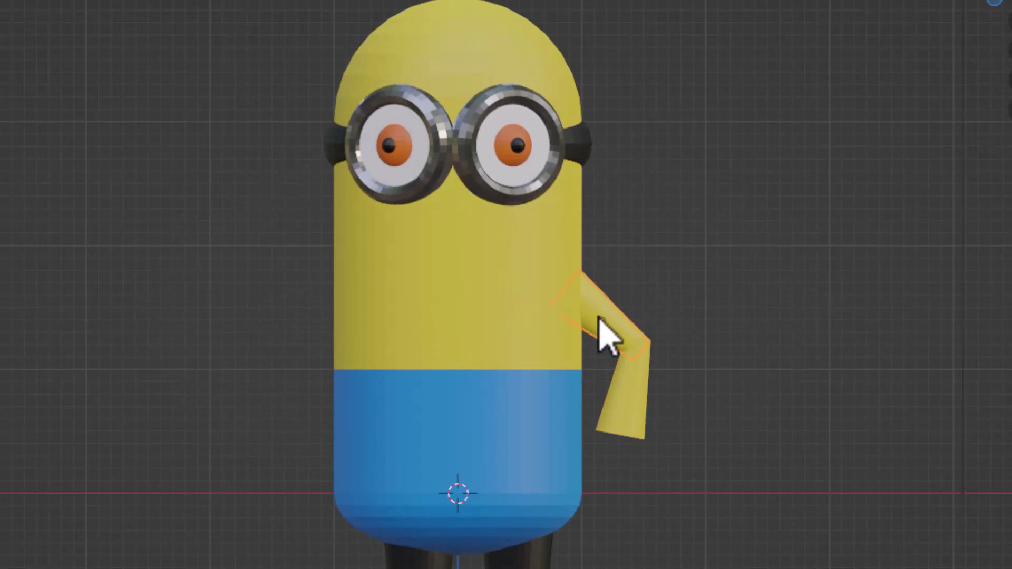
pyautogui.press('r')
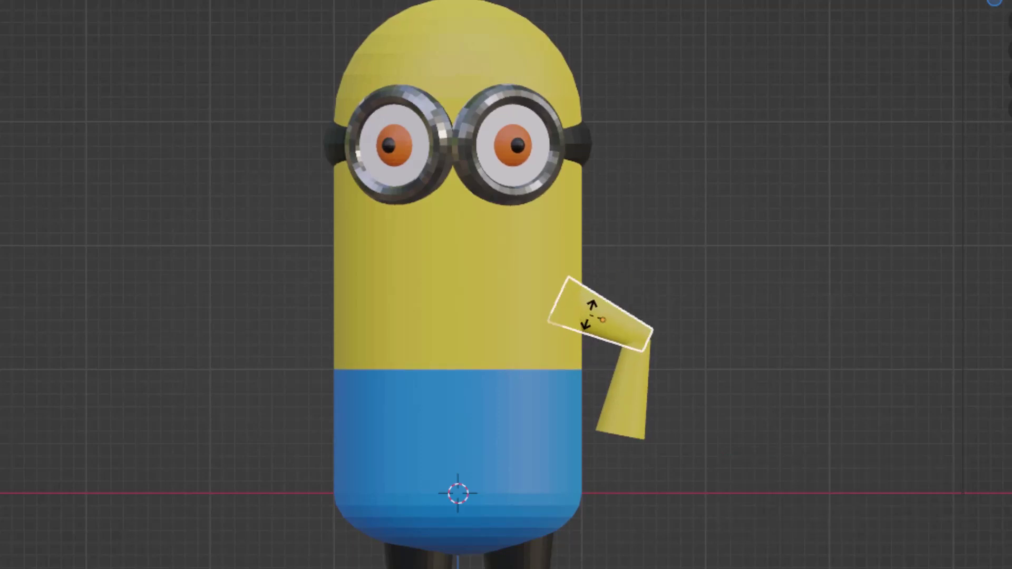
pyautogui.click(593, 331)
pyautogui.click(635, 389)
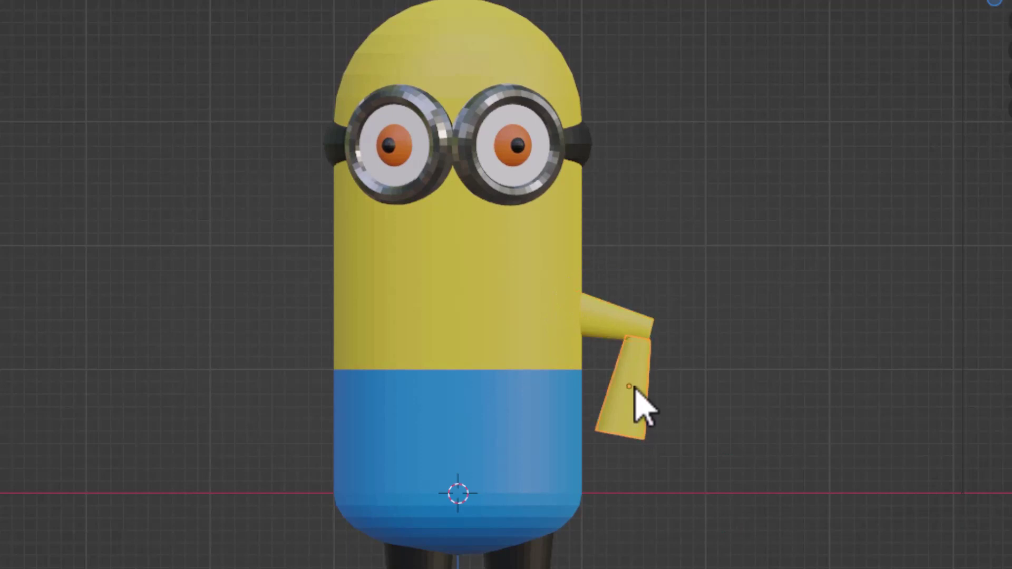
pyautogui.press('g')
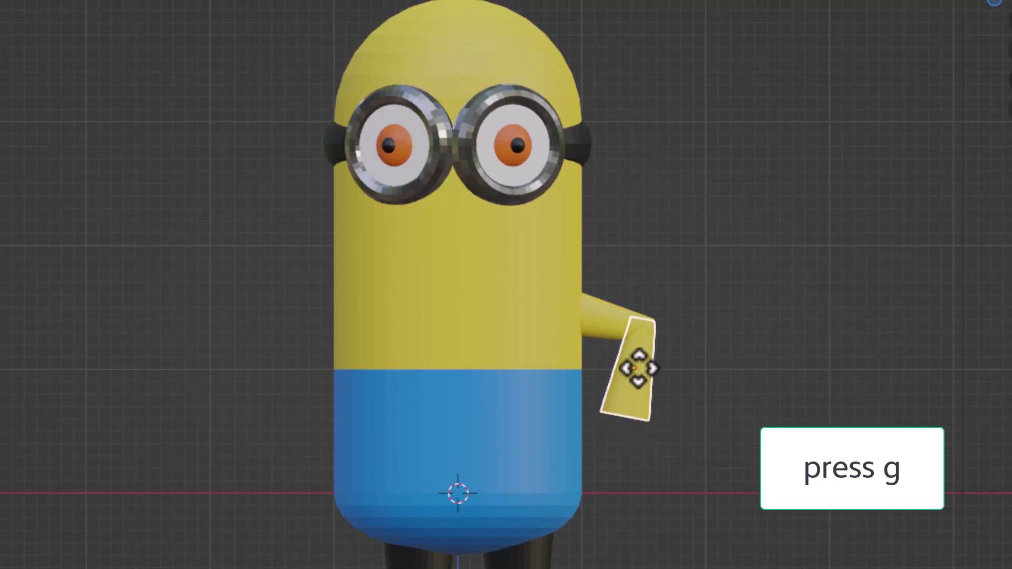
pyautogui.click(638, 364)
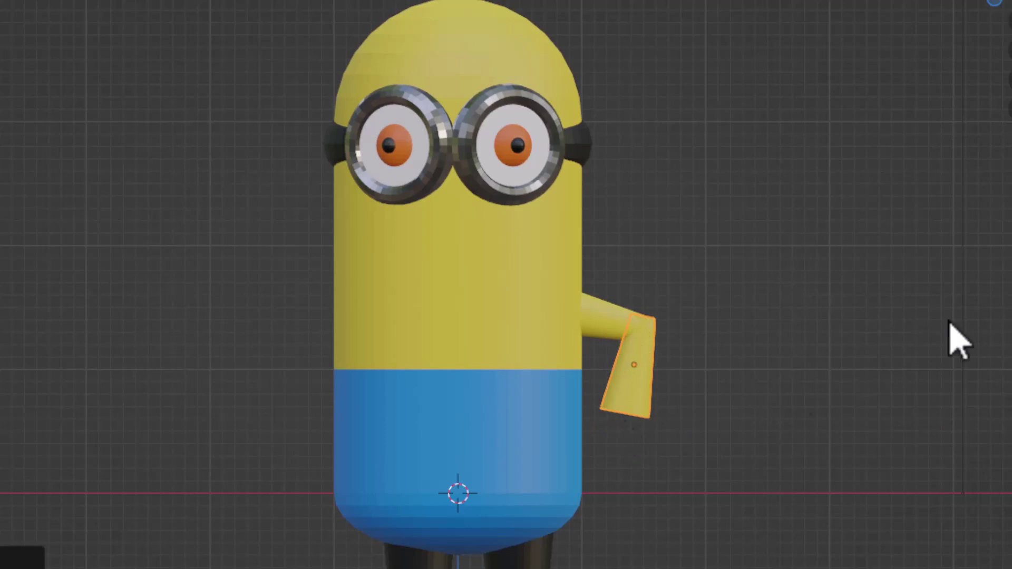
# Rename shoulder.001 to 'hand'
pyautogui.doubleClick(875, 212)
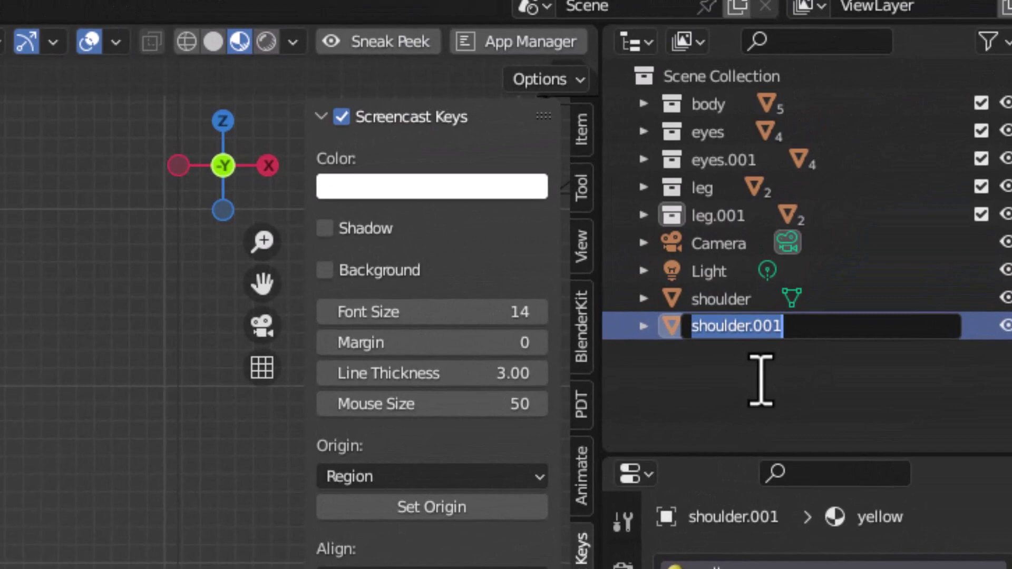
pyautogui.write('hand')
pyautogui.press('Return')
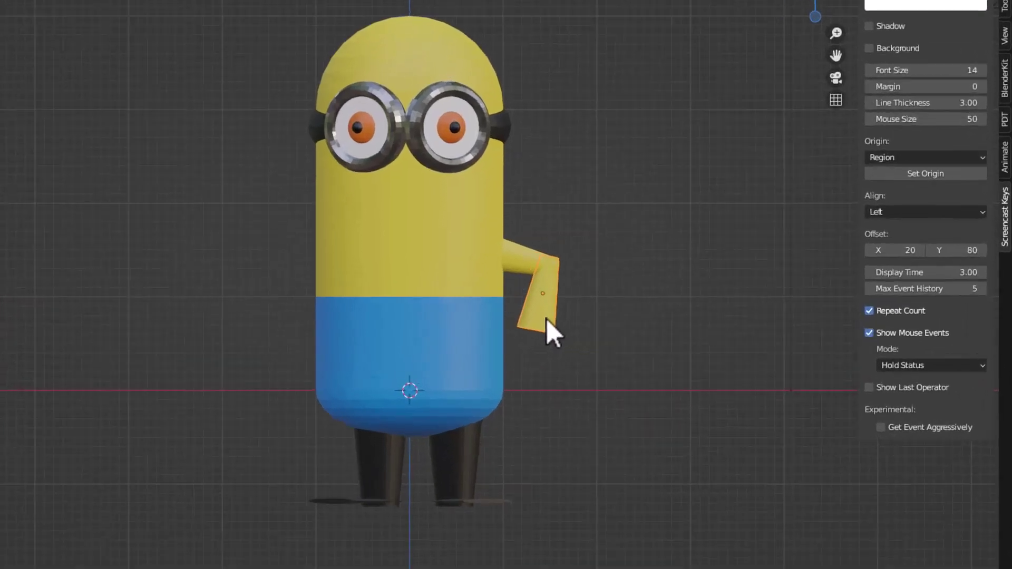
# Duplicate the hand in place and make the copy active
pyautogui.hotkey('shift', 'd')
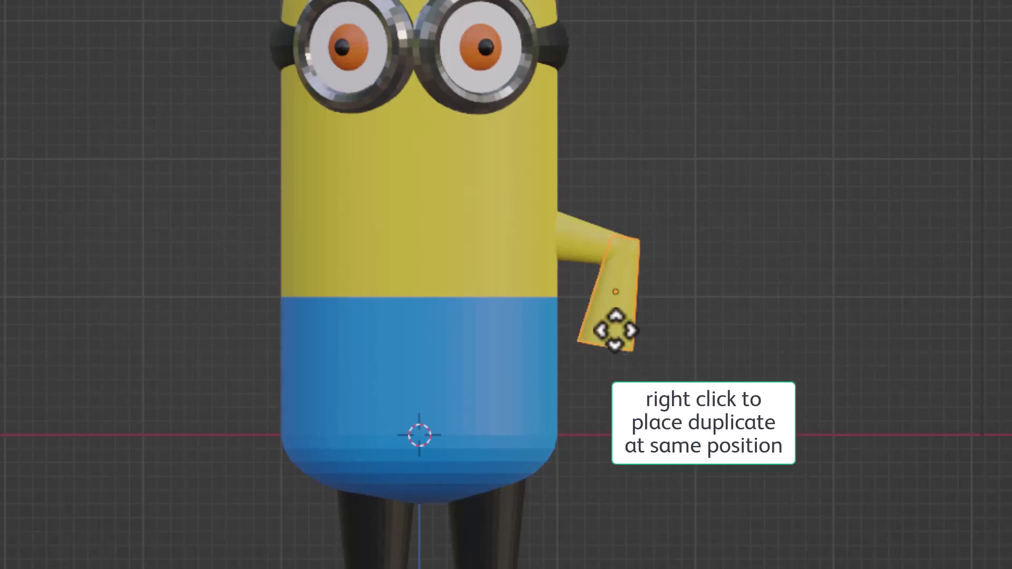
pyautogui.rightClick(614, 330)
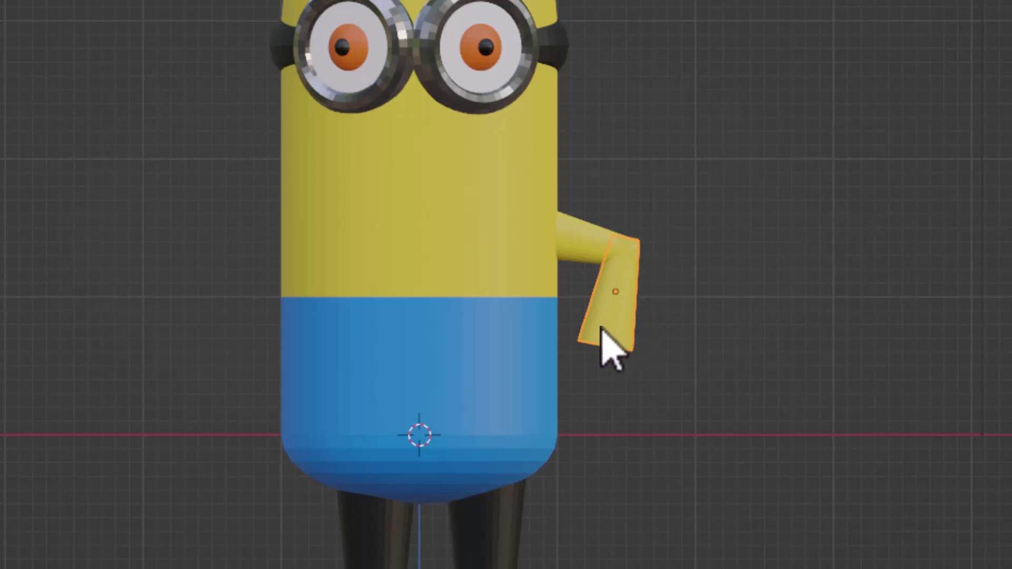
pyautogui.click(606, 311)
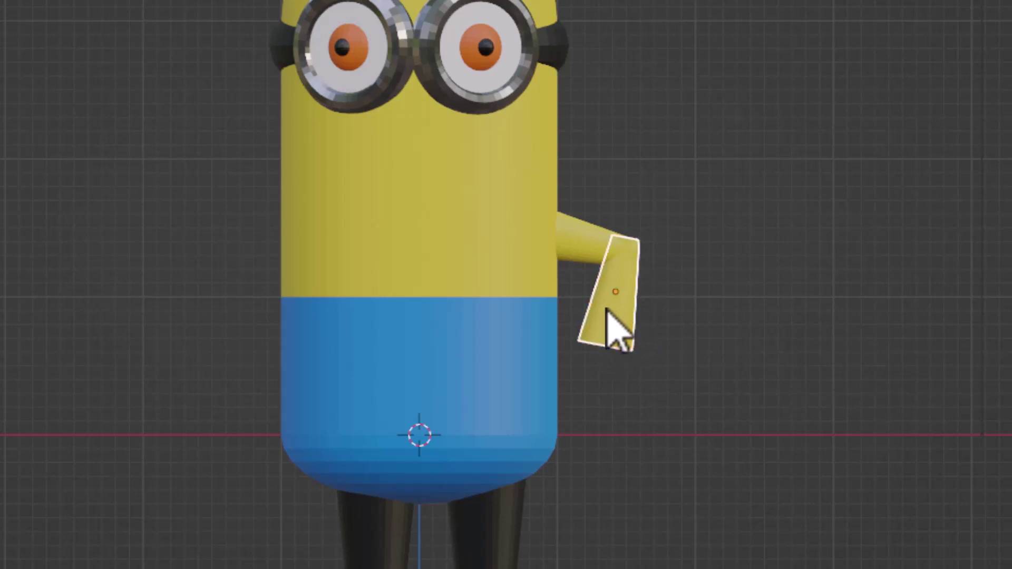
# Slide the duplicate hand up and down constrained to the global Z axis
pyautogui.press('g')
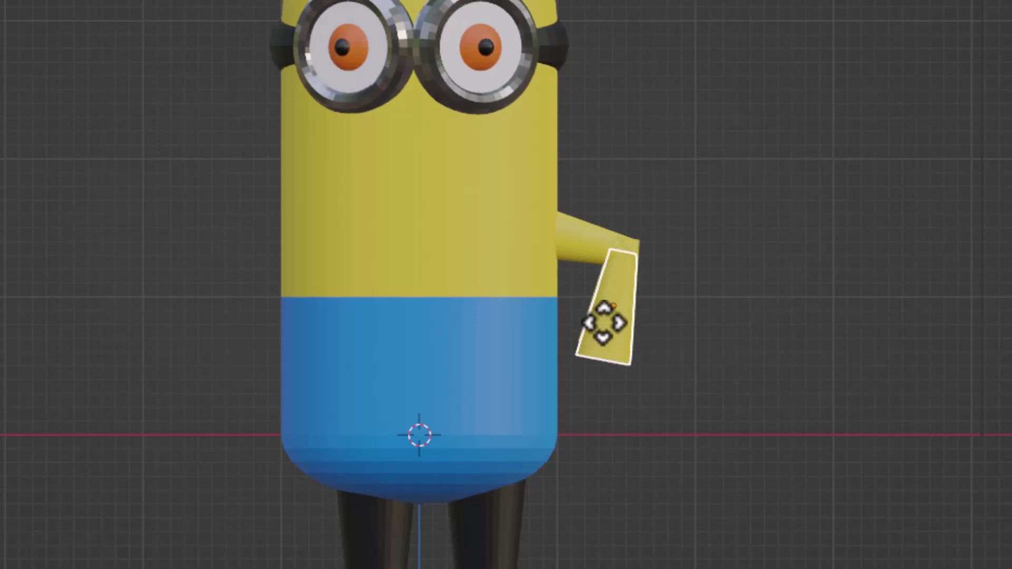
pyautogui.press('x')
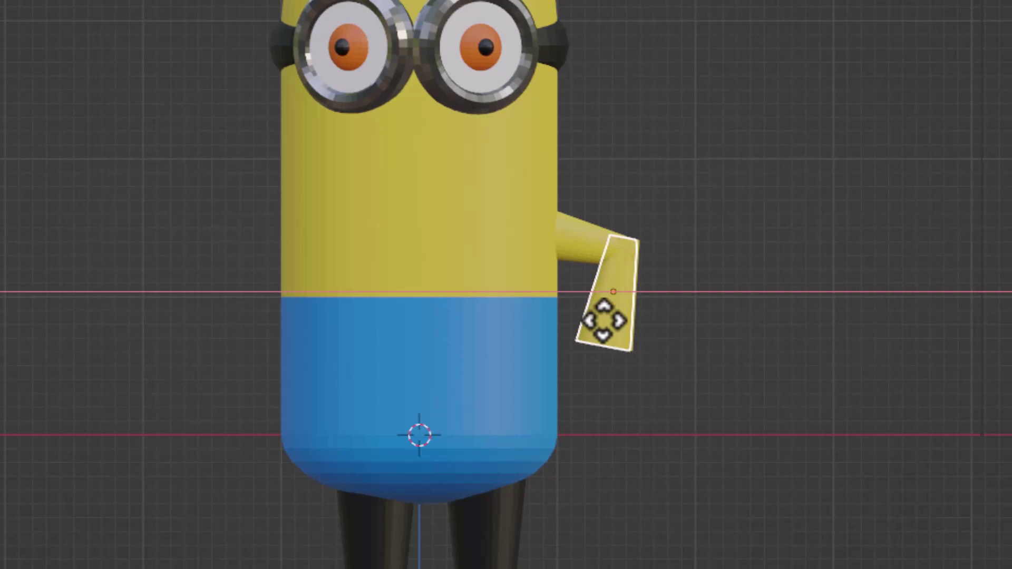
pyautogui.press('x')
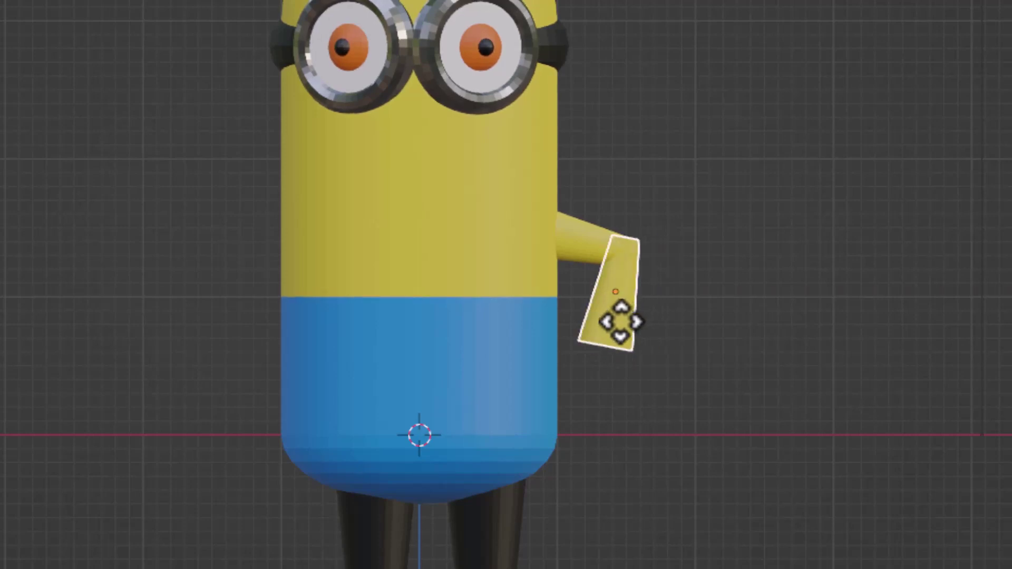
pyautogui.press('z')
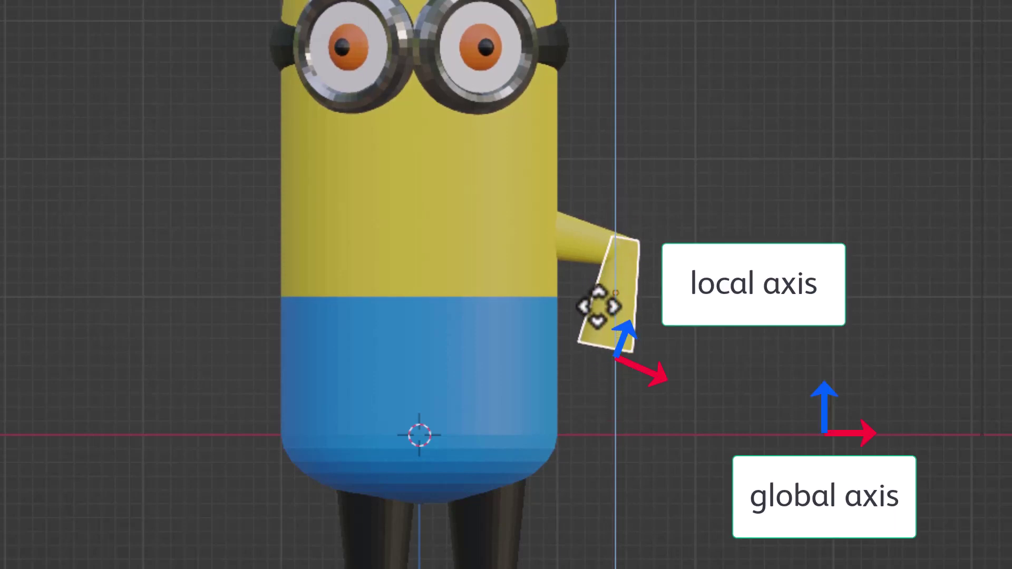
pyautogui.moveTo(598, 306); pyautogui.dragTo(563, 319)
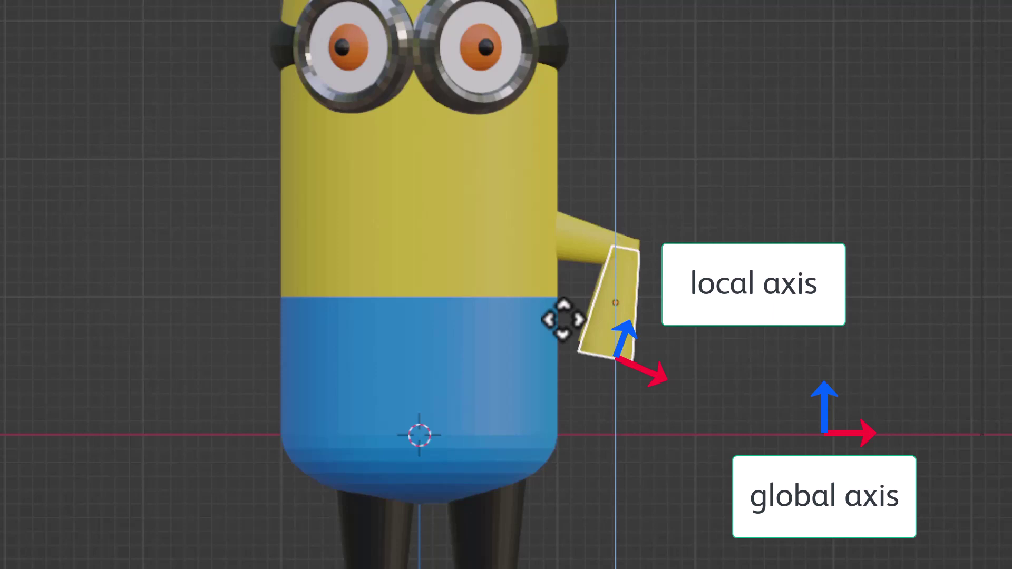
pyautogui.moveTo(563, 319); pyautogui.dragTo(560, 321)
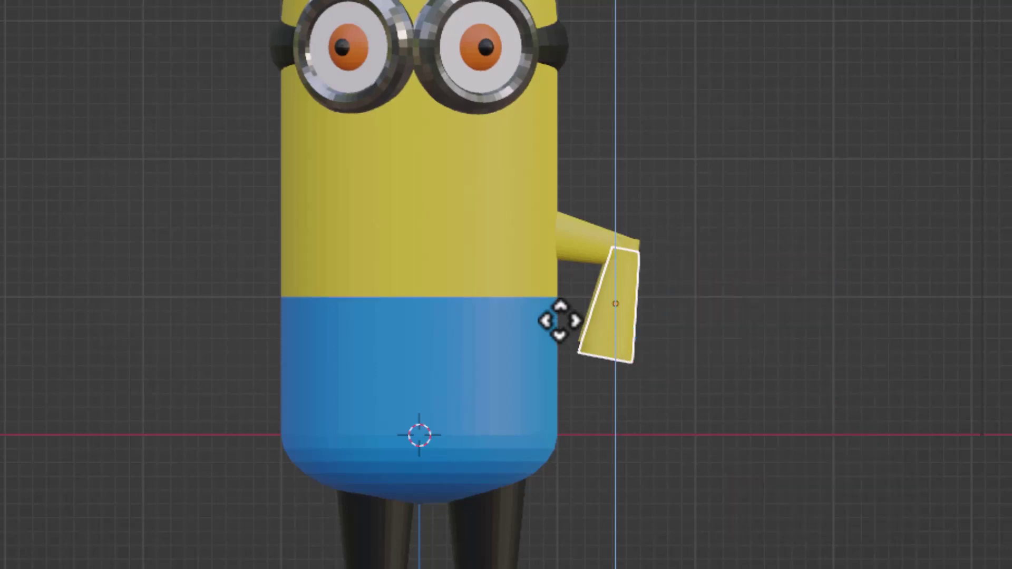
pyautogui.moveTo(560, 320); pyautogui.dragTo(556, 325)
pyautogui.rightClick(556, 324)
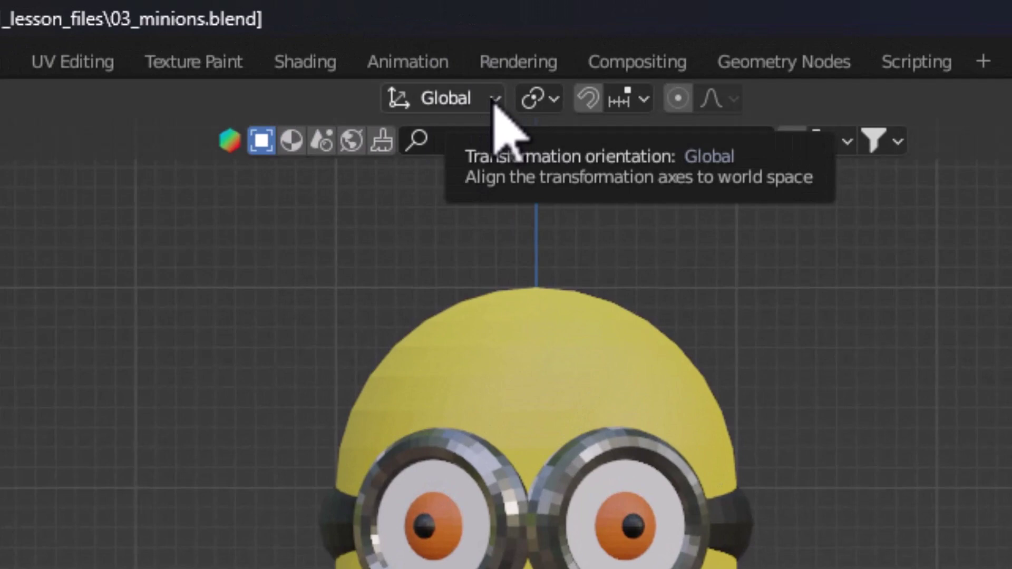
pyautogui.click(496, 99)
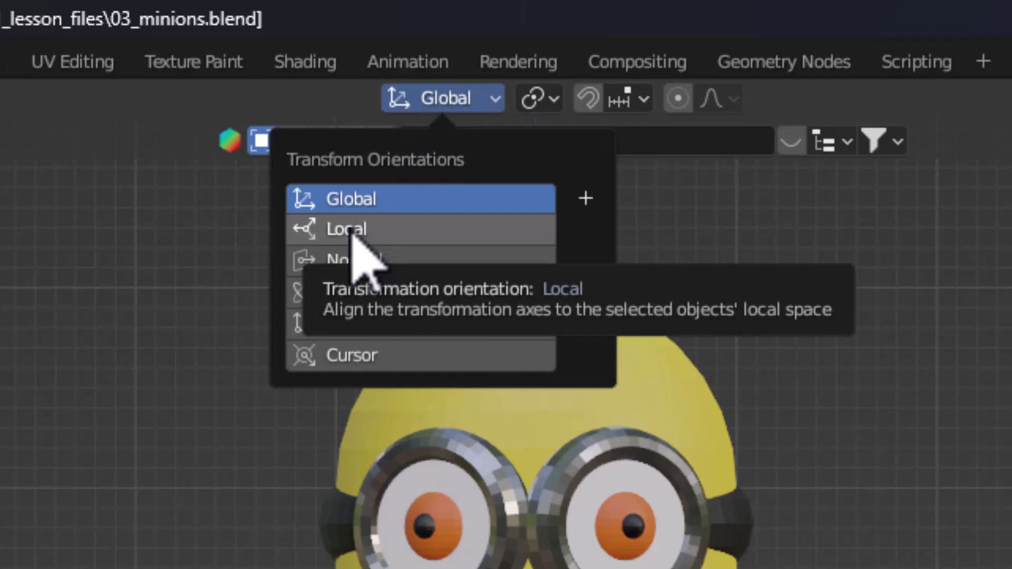
pyautogui.click(399, 198)
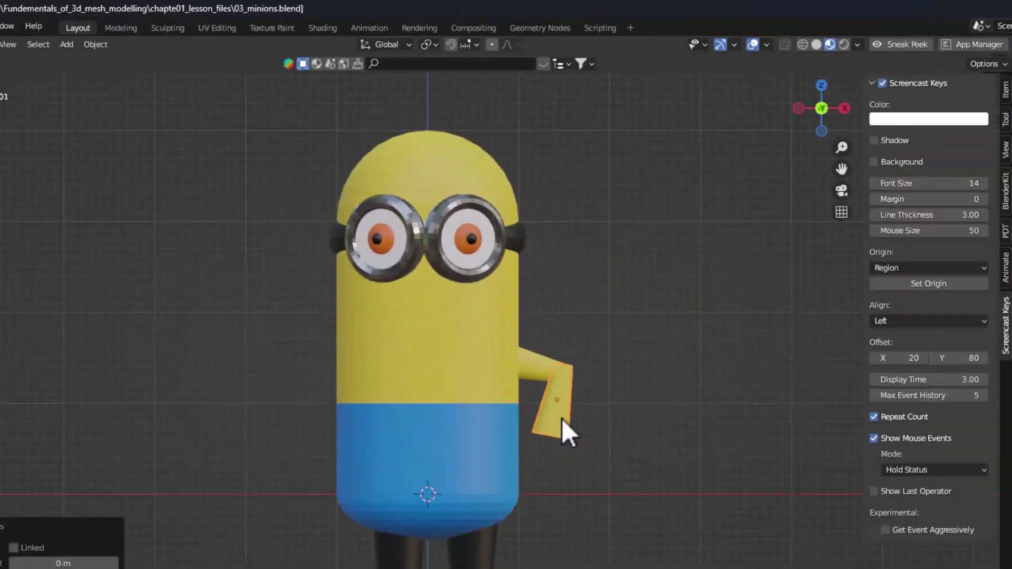
pyautogui.press('g')
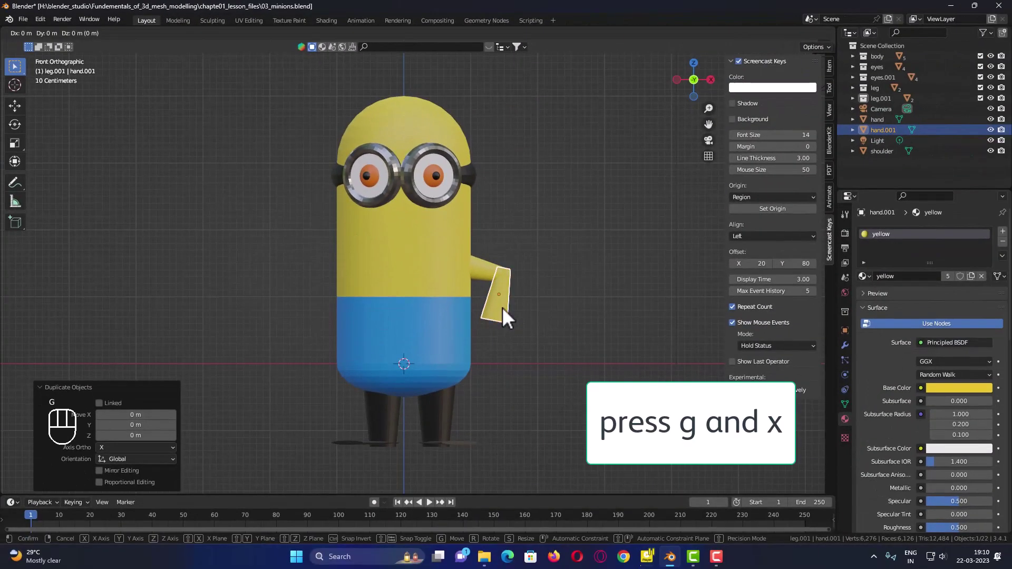
pyautogui.press('x')
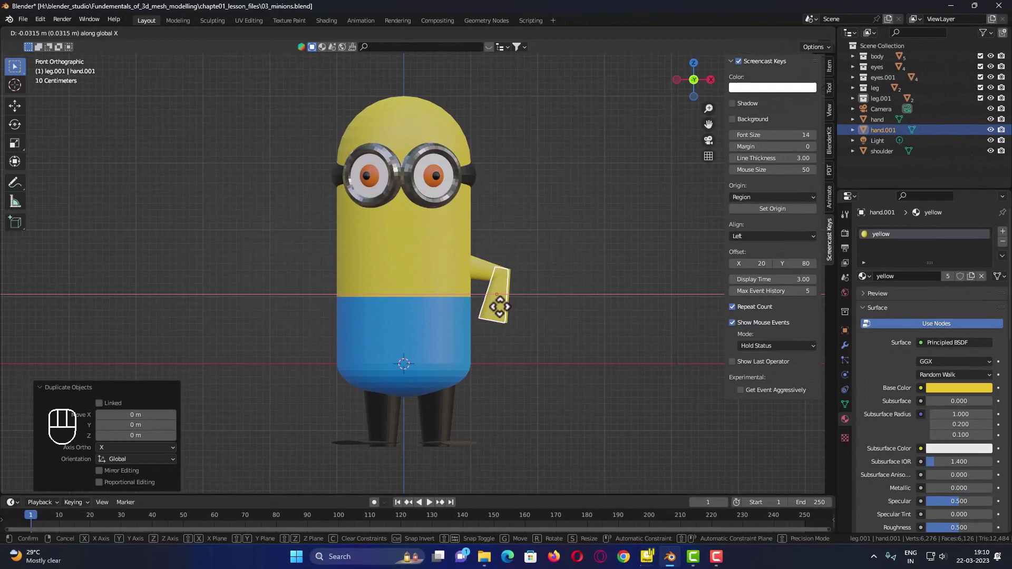
pyautogui.press('z')
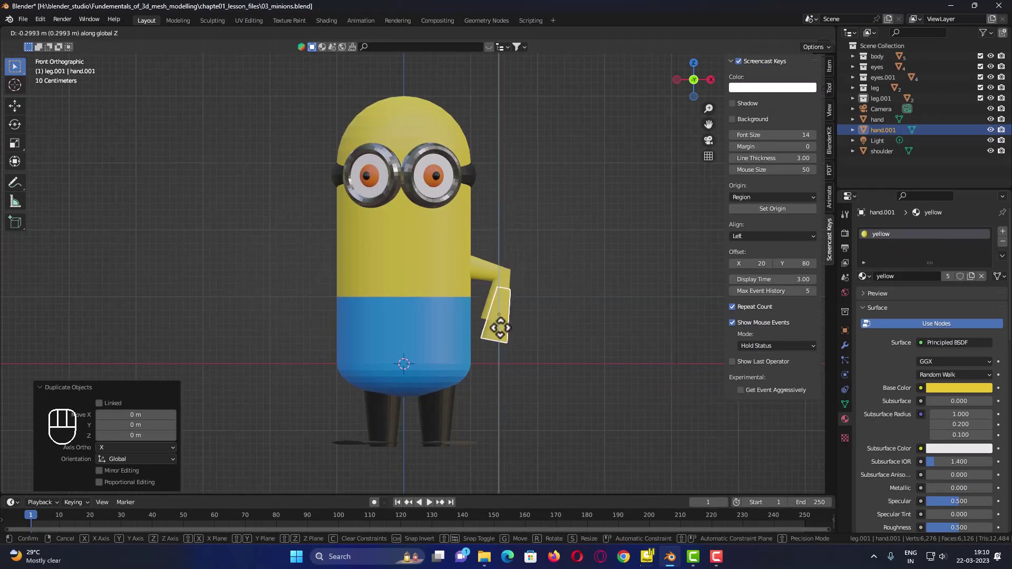
pyautogui.rightClick(499, 327)
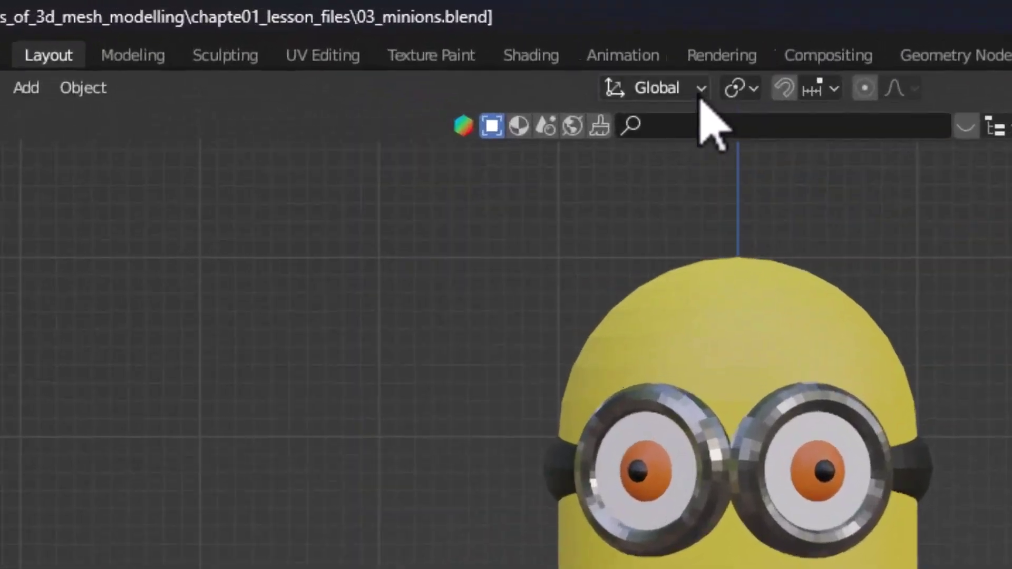
# Switch transform orientation to Local and move the duplicate hand along its local X axis
pyautogui.click(700, 97)
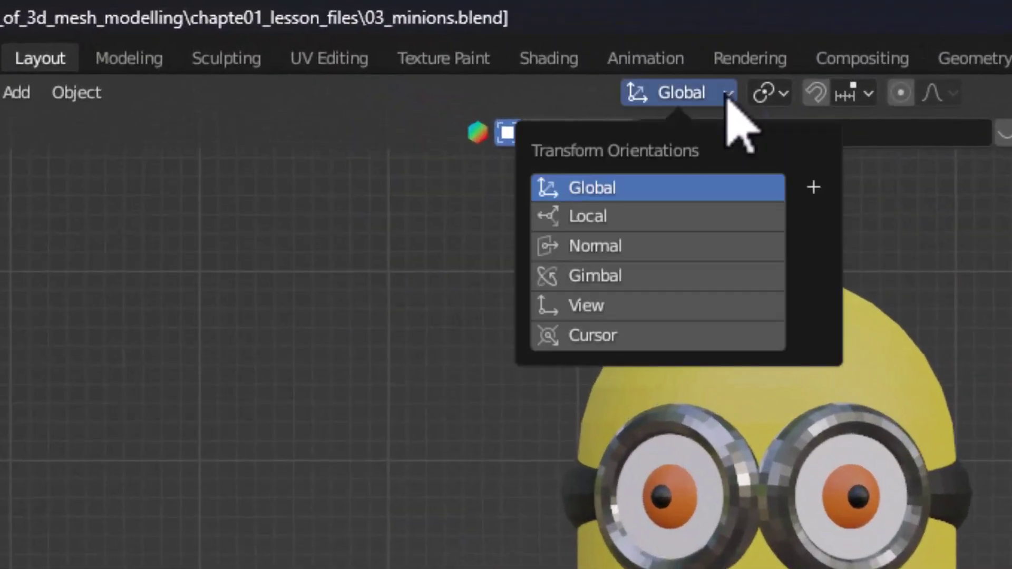
pyautogui.click(599, 217)
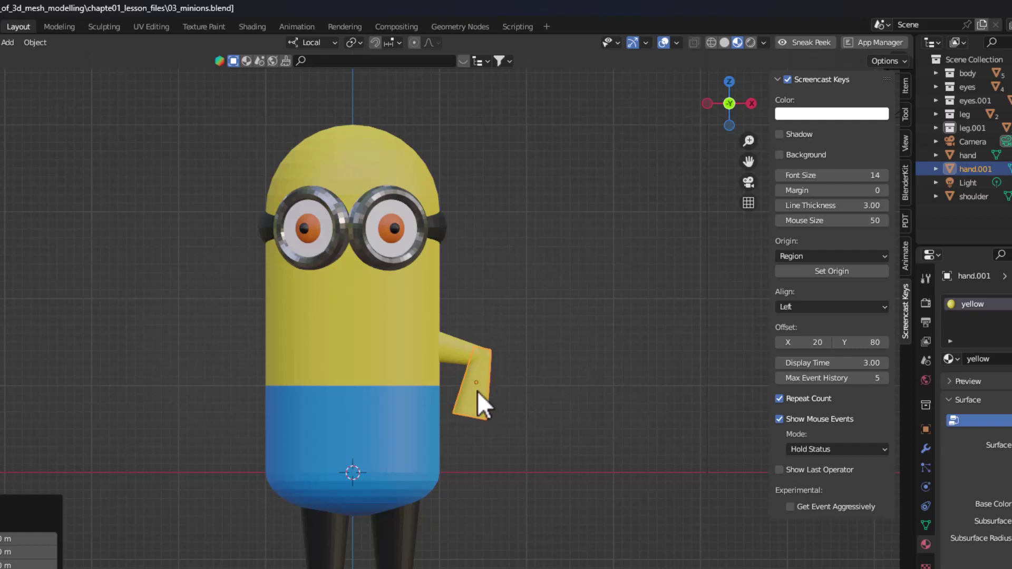
pyautogui.press('g')
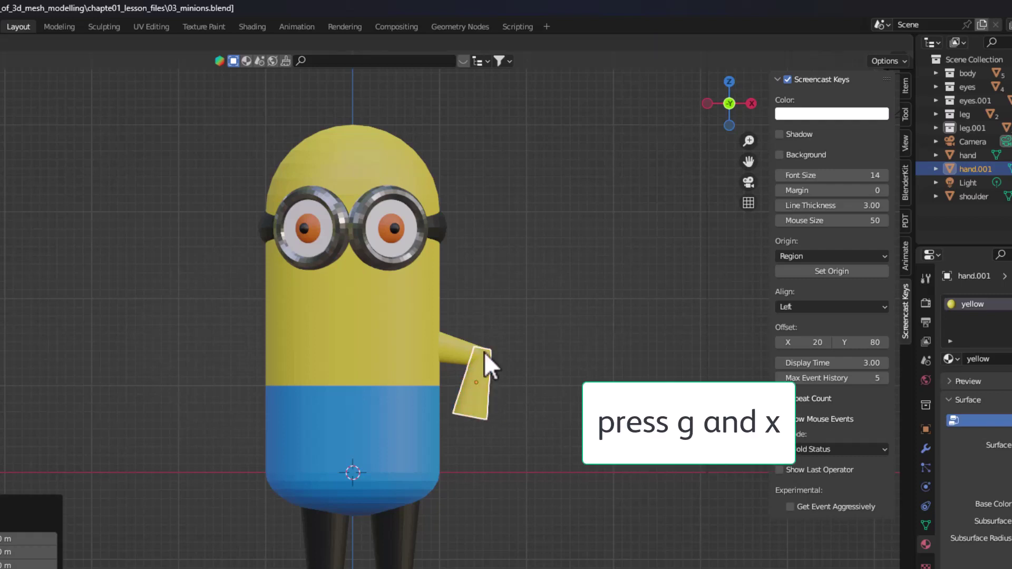
pyautogui.press('x')
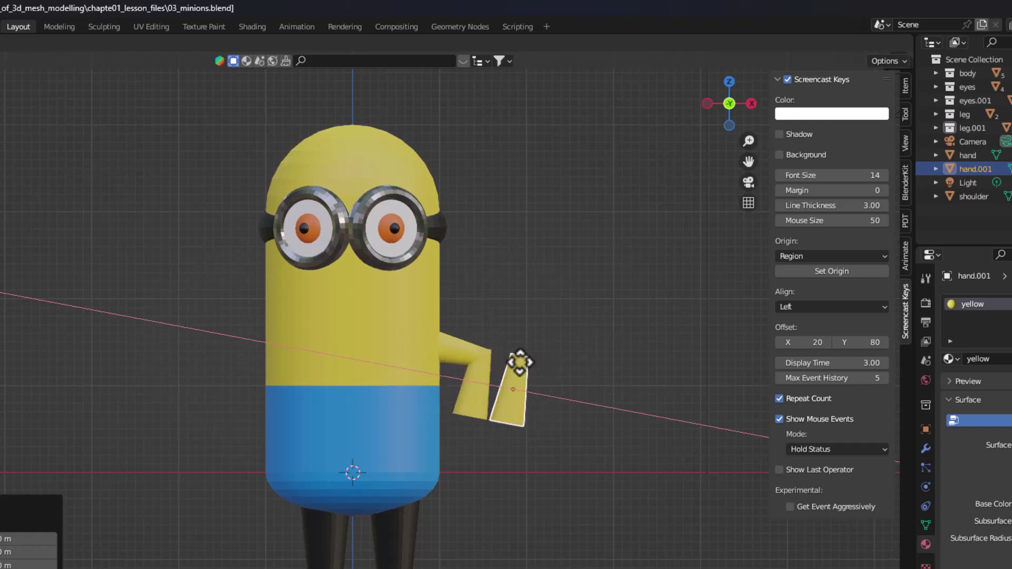
# Cancel the move, then shift hand.001 vertically along Z
pyautogui.rightClick(495, 359)
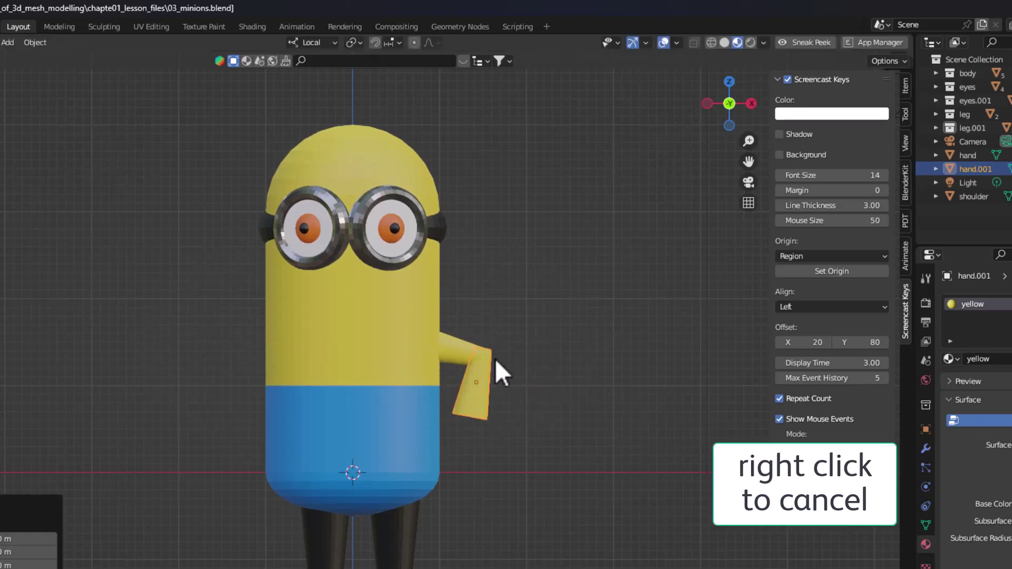
pyautogui.press('g')
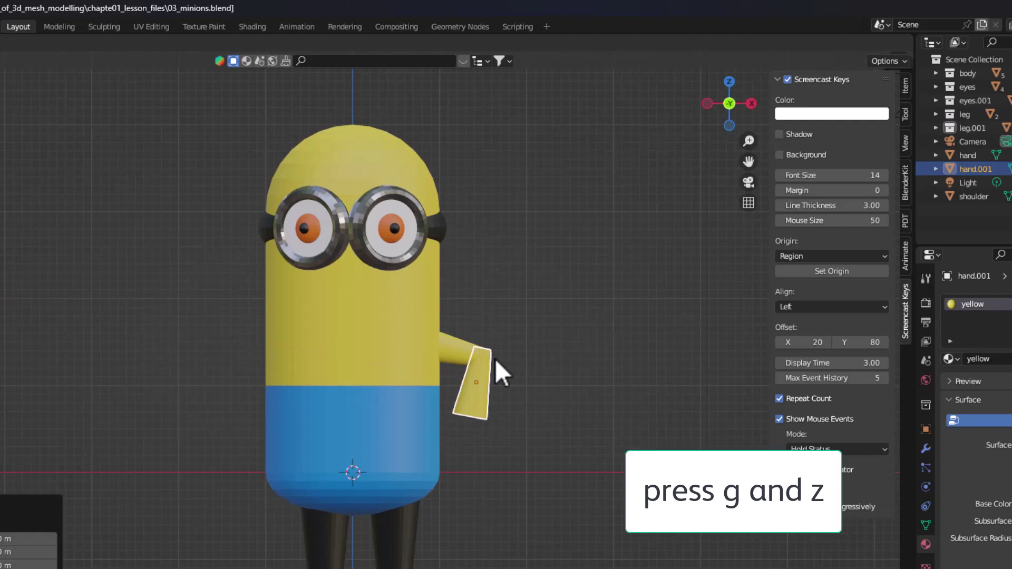
pyautogui.press('z')
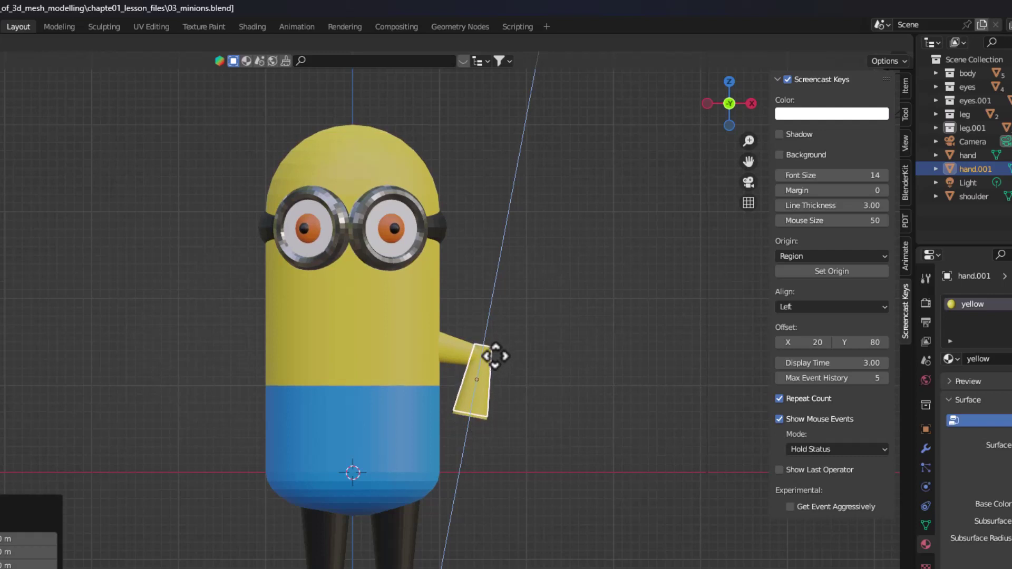
pyautogui.click(494, 362)
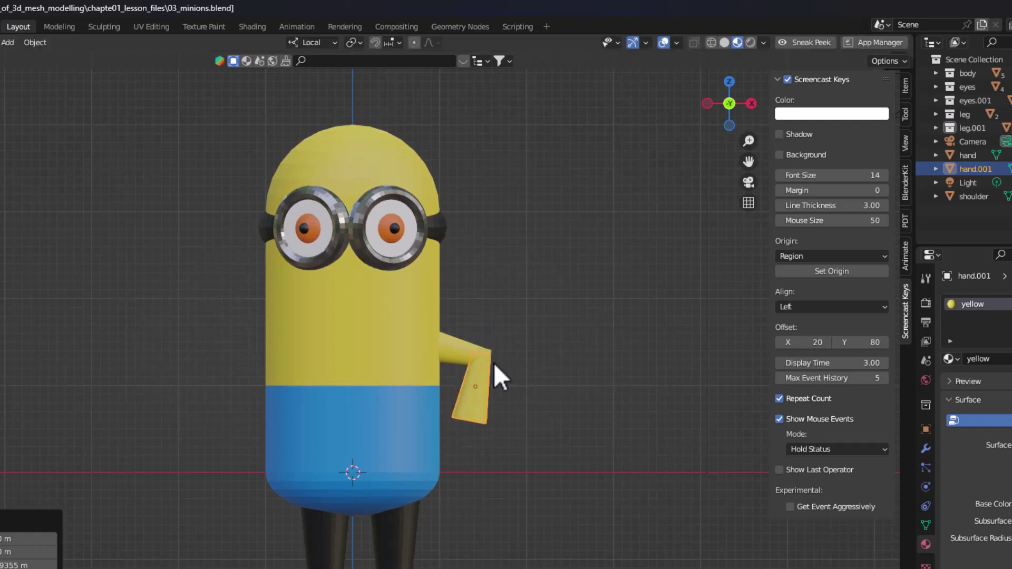
# Scale hand.001 along Z to exactly 0.3
pyautogui.press('s')
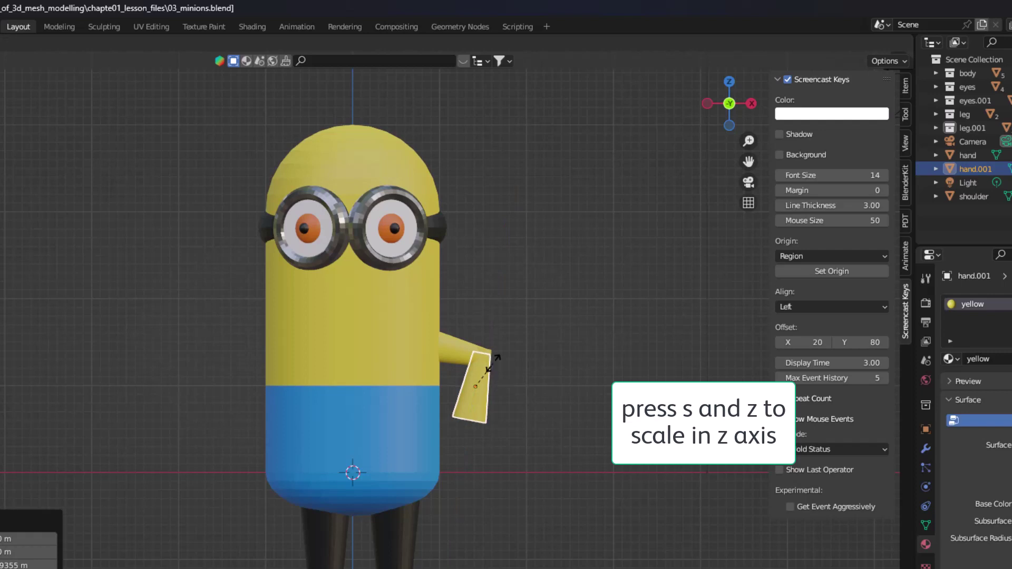
pyautogui.press('z')
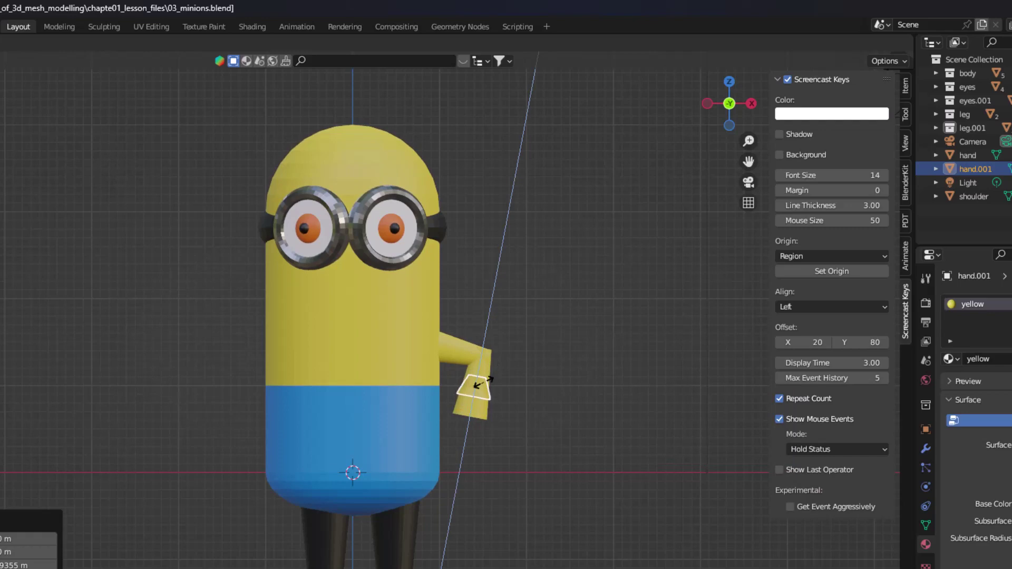
pyautogui.click(474, 387)
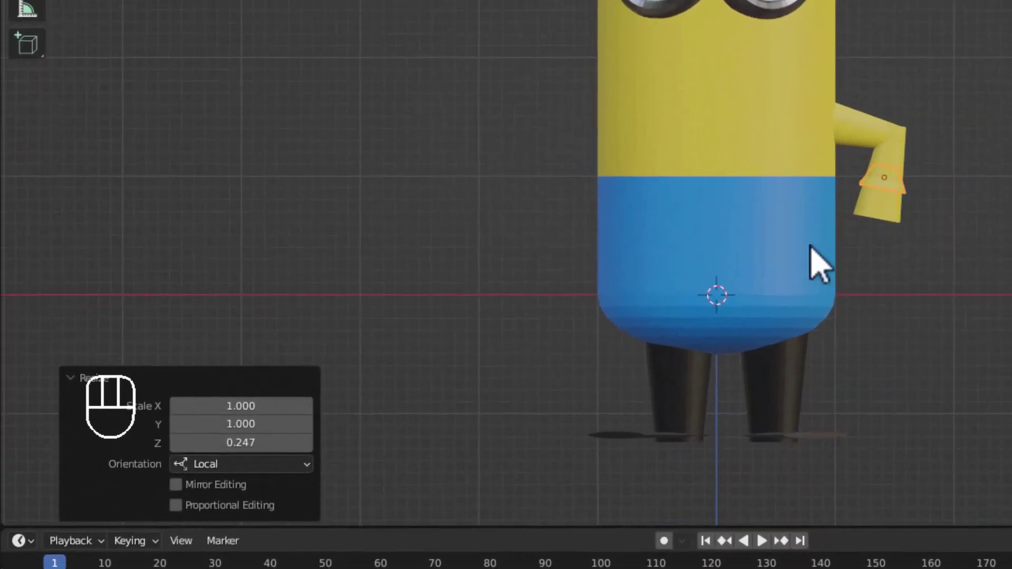
pyautogui.click(232, 442)
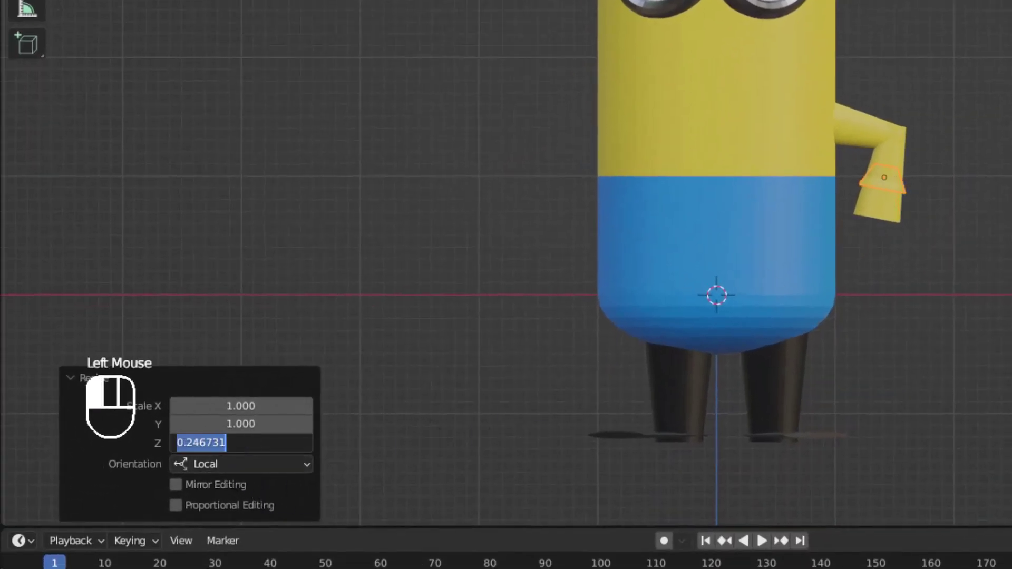
pyautogui.write('.3')
pyautogui.press('Return')
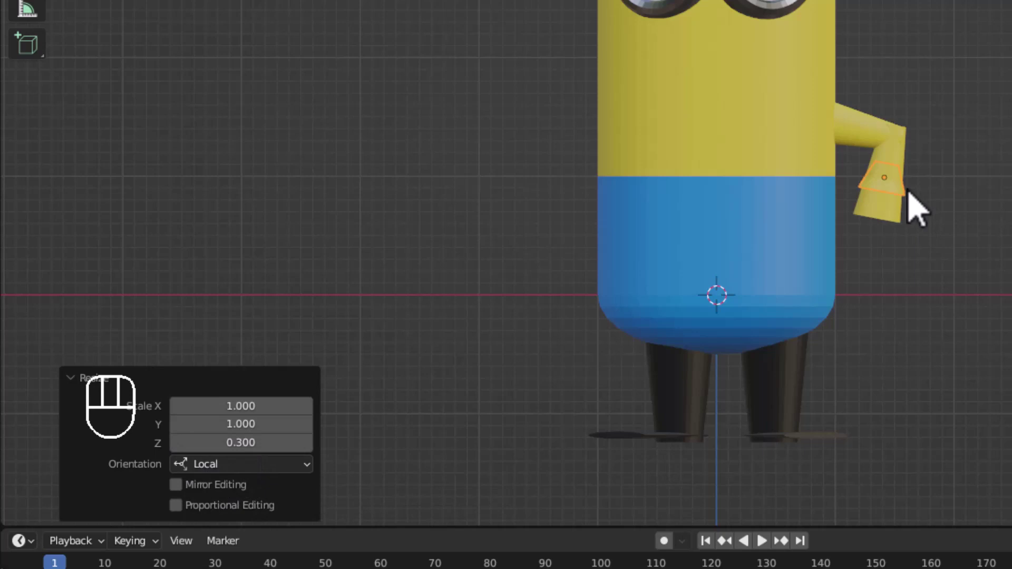
# Lower hand.001 along Z and enlarge it uniformly to 1.537
pyautogui.press('g')
pyautogui.press('z')
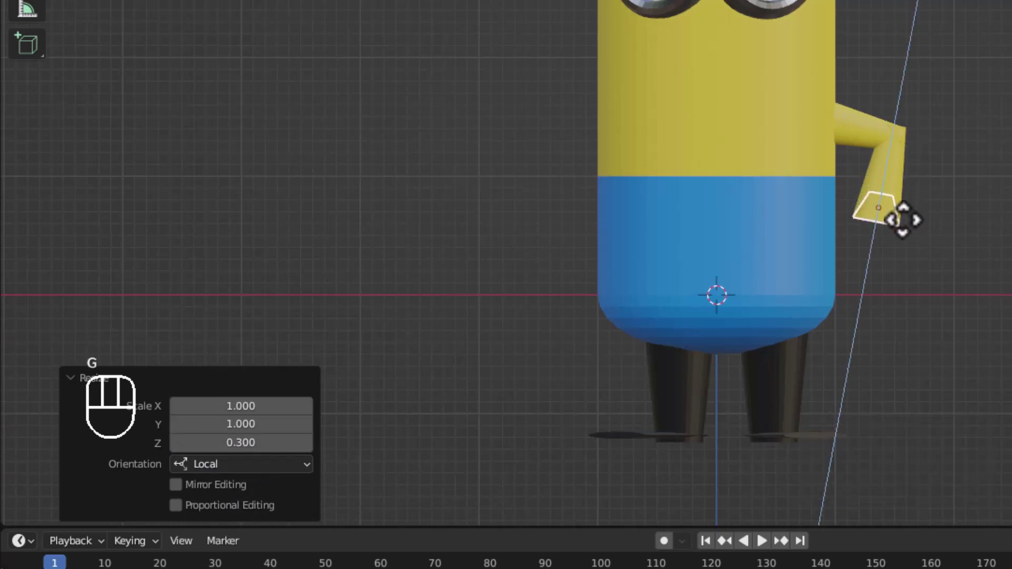
pyautogui.click(904, 220)
pyautogui.press('s')
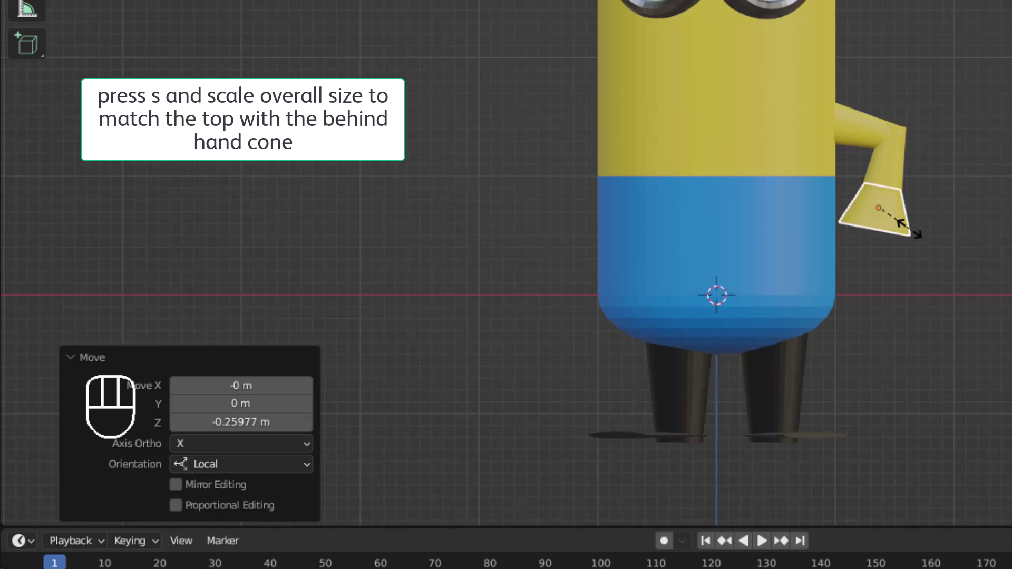
pyautogui.click(907, 228)
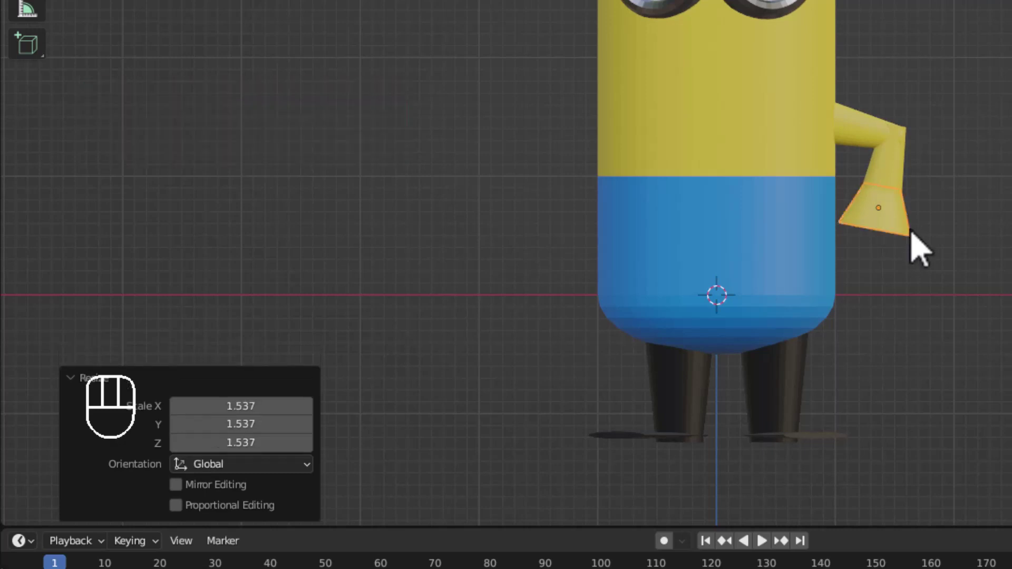
# Flatten hand.001 along Z to 0.456 to form a flared cuff
pyautogui.press('s')
pyautogui.press('z')
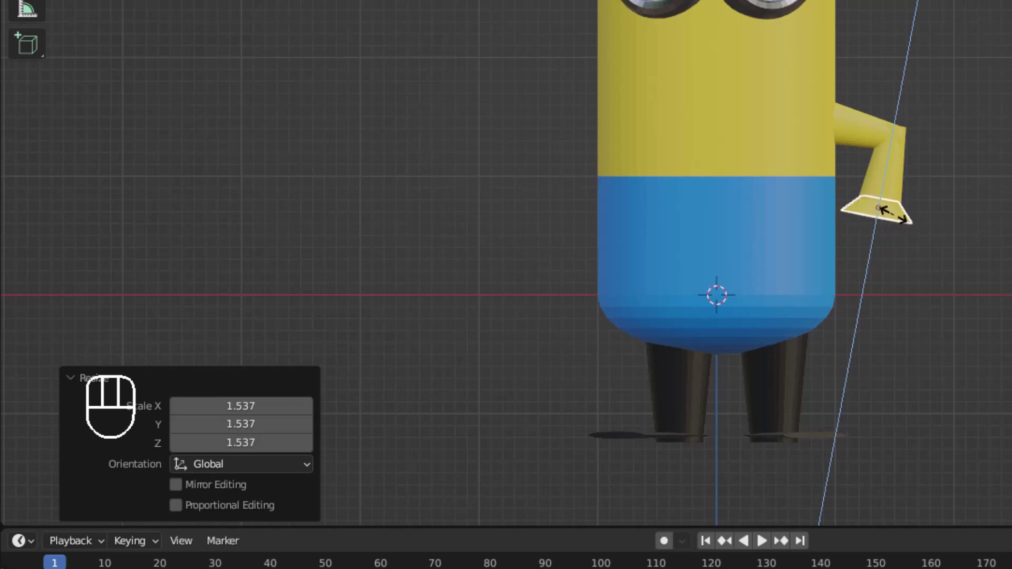
pyautogui.click(886, 212)
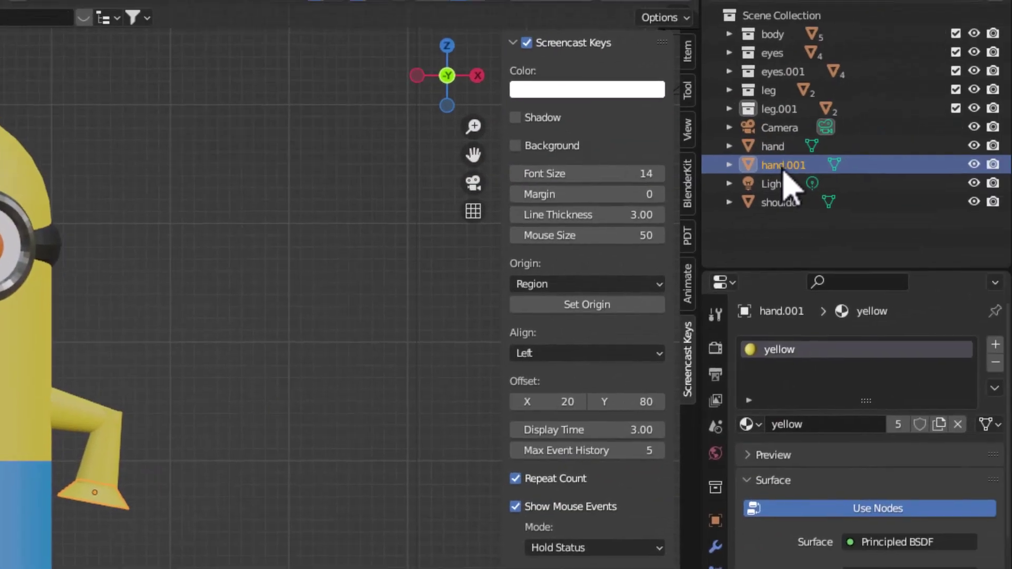
# Rename hand.001 to 'fingers' and assign it the black material
pyautogui.doubleClick(869, 135)
pyautogui.write('fin')
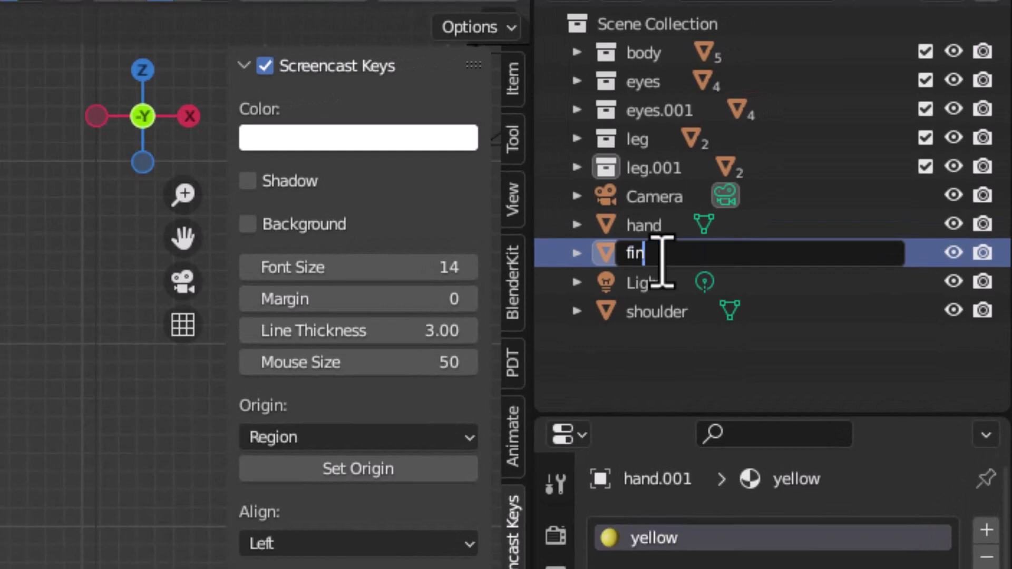
pyautogui.write('gers')
pyautogui.press('Return')
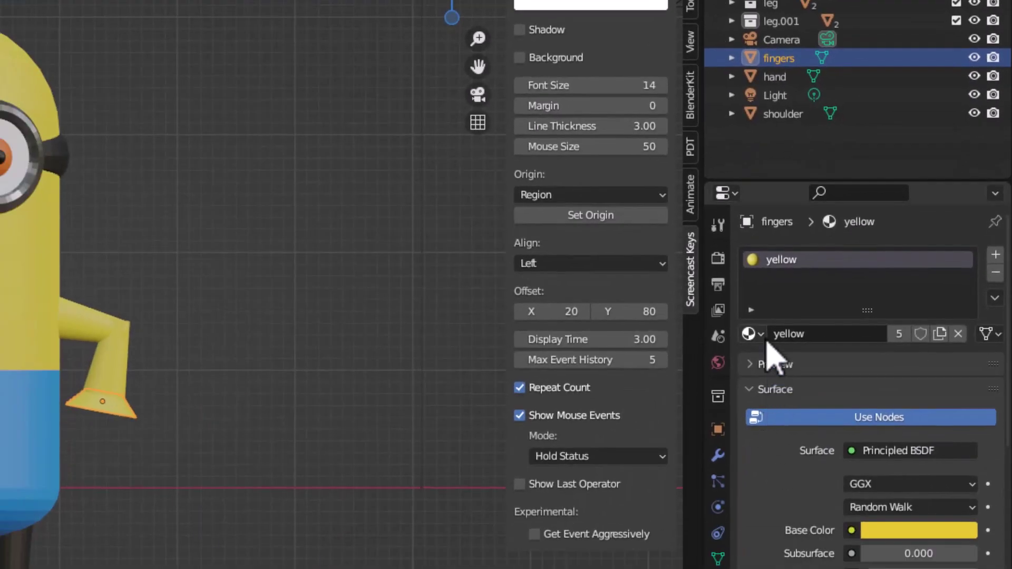
pyautogui.click(760, 334)
pyautogui.click(774, 362)
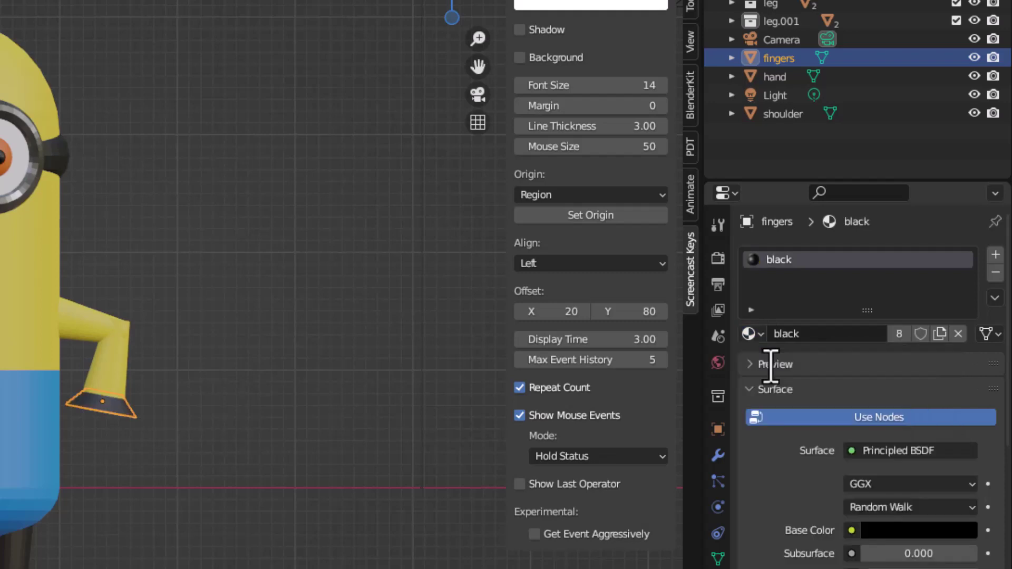
# Nudge the fingers piece slightly along the Z axis
pyautogui.click(126, 410)
pyautogui.press('g')
pyautogui.press('z')
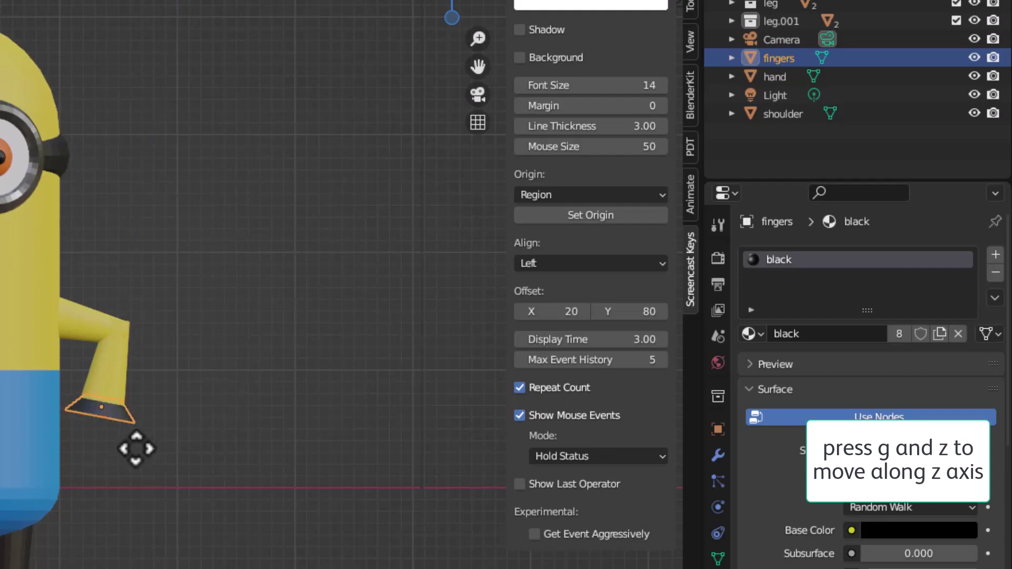
pyautogui.click(136, 461)
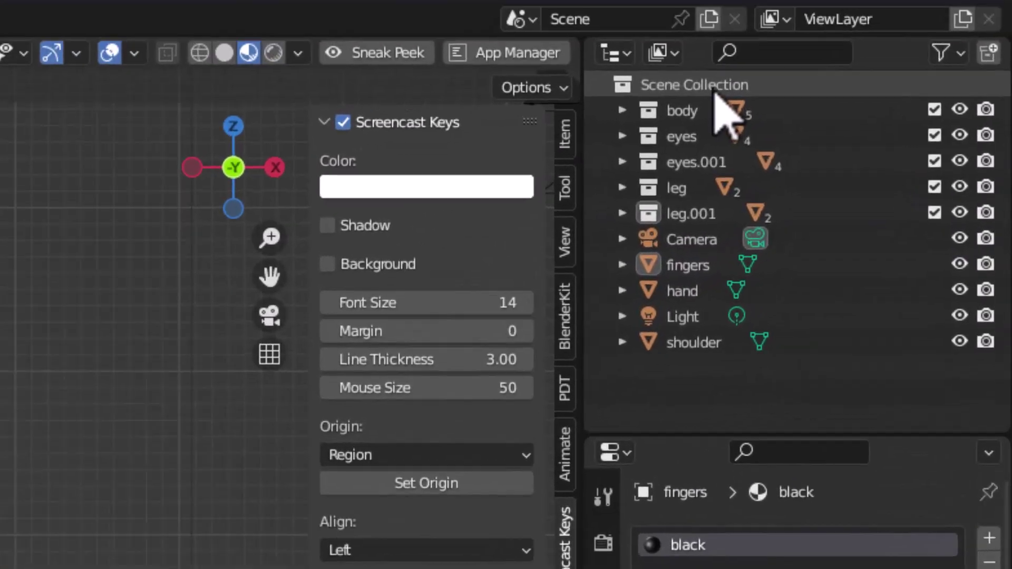
pyautogui.click(715, 91)
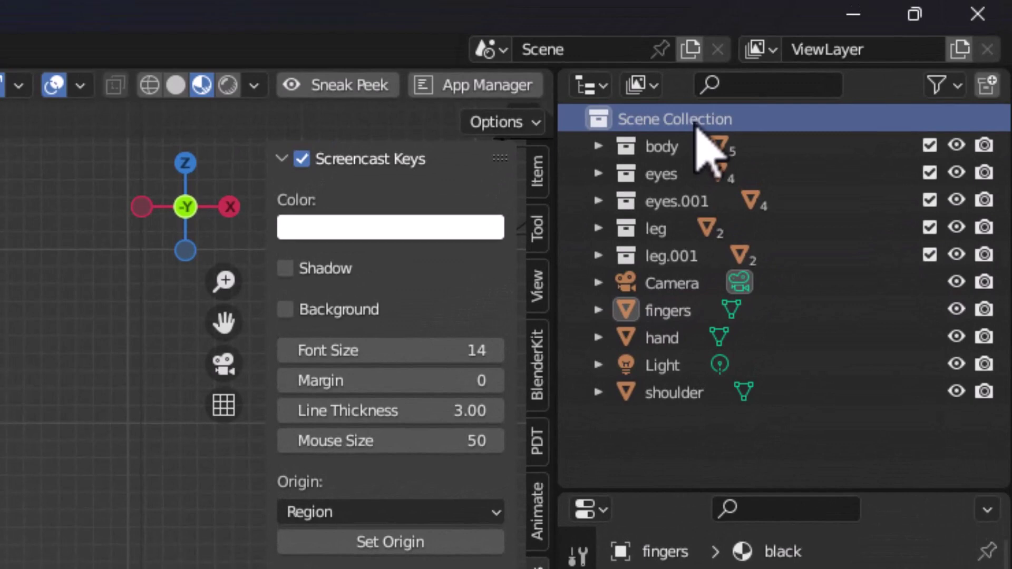
# Create a new collection under Scene Collection named 'arms'
pyautogui.rightClick(695, 123)
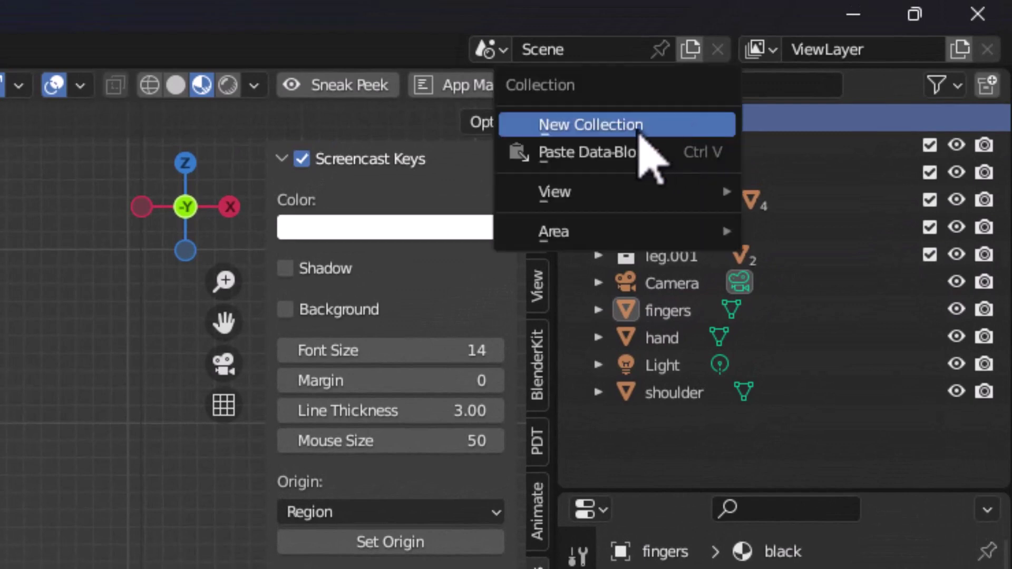
pyautogui.click(638, 131)
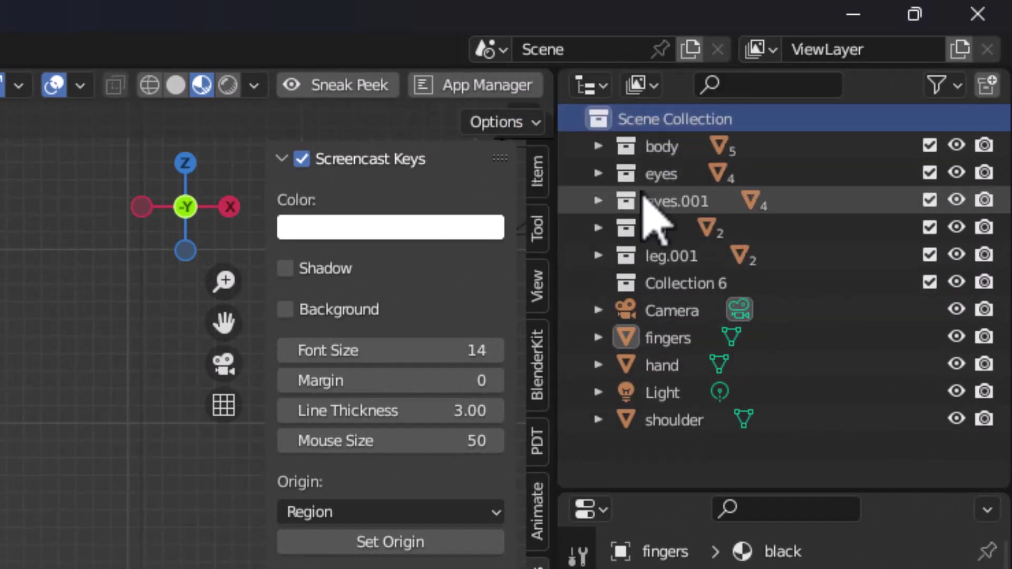
pyautogui.doubleClick(678, 283)
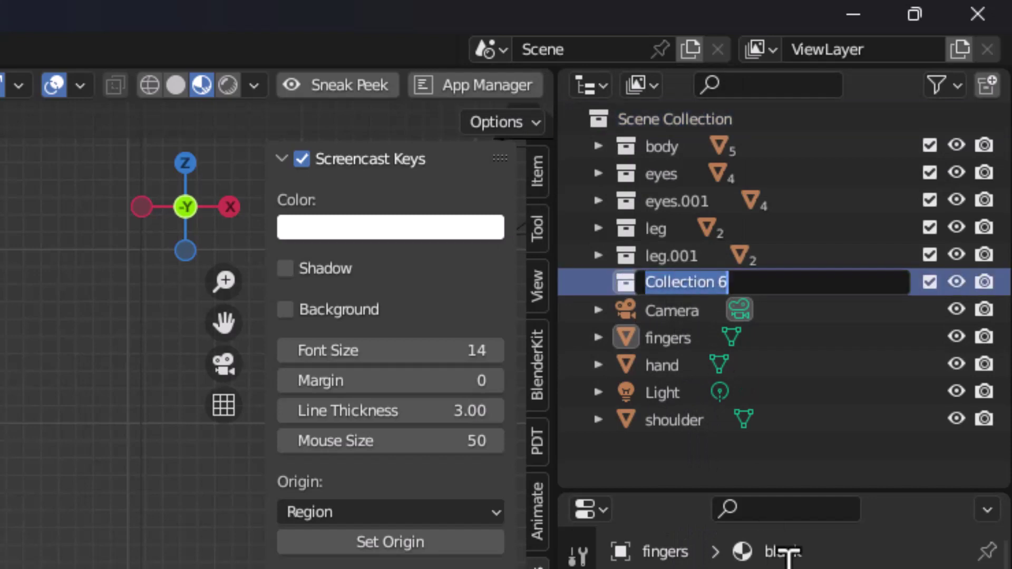
pyautogui.write('arms')
pyautogui.press('Return')
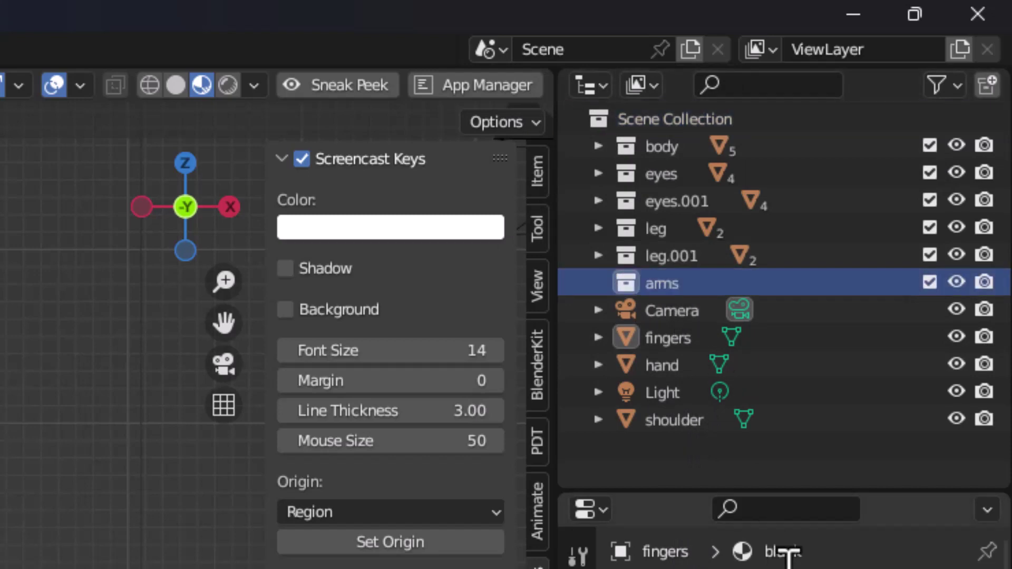
# Move shoulder, hand and fingers into the arms collection and collapse it
pyautogui.click(635, 425)
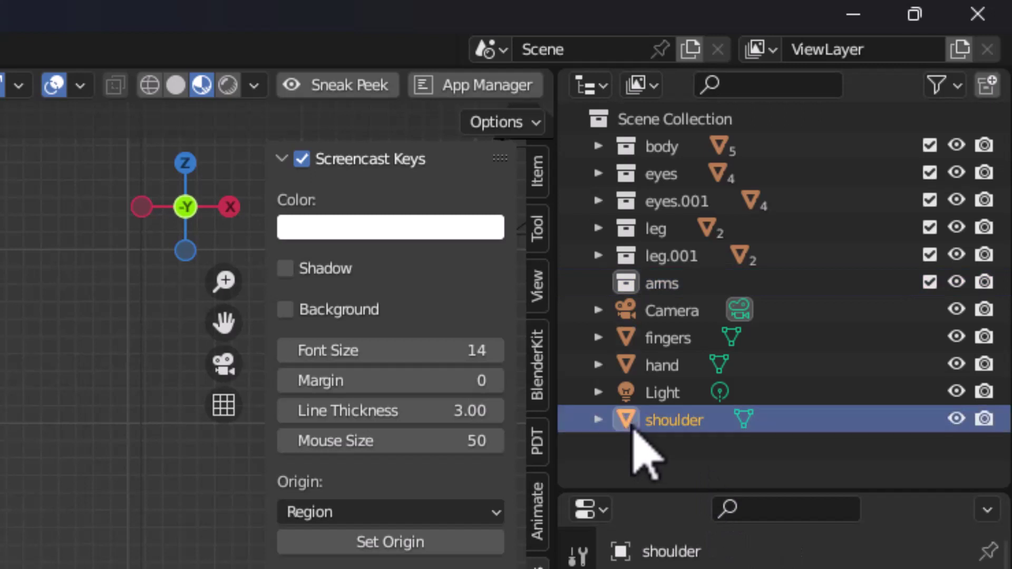
pyautogui.keyDown('ctrl'); pyautogui.click(665, 366); pyautogui.keyUp('ctrl')
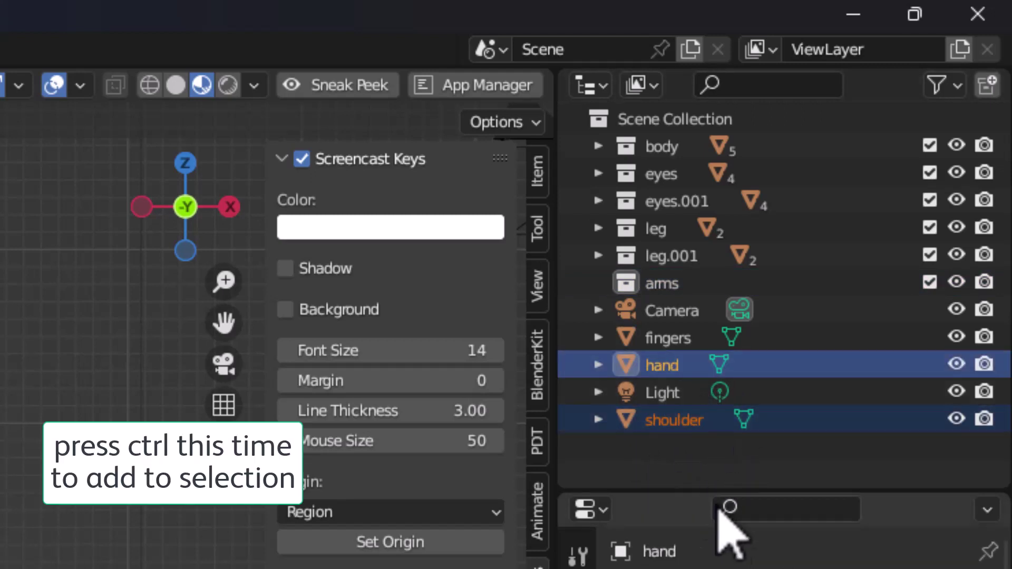
pyautogui.keyDown('ctrl'); pyautogui.click(676, 337); pyautogui.keyUp('ctrl')
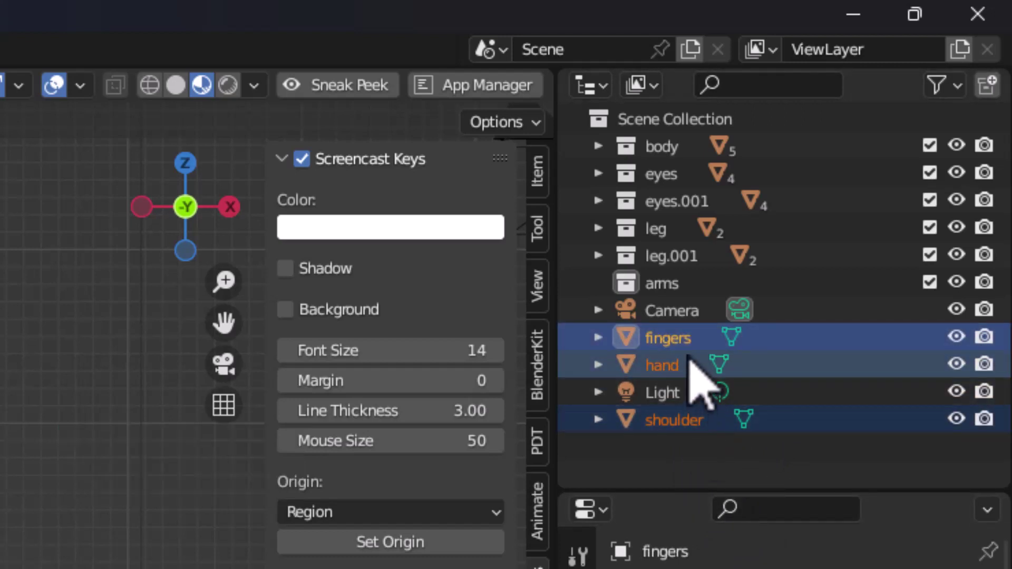
pyautogui.moveTo(634, 338); pyautogui.dragTo(655, 282)
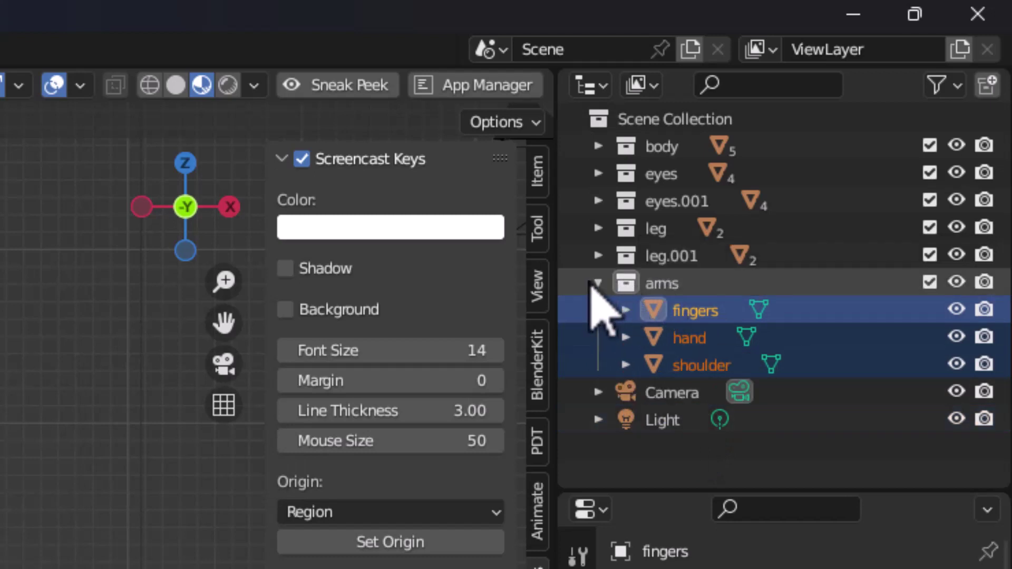
pyautogui.click(598, 283)
pyautogui.click(633, 287)
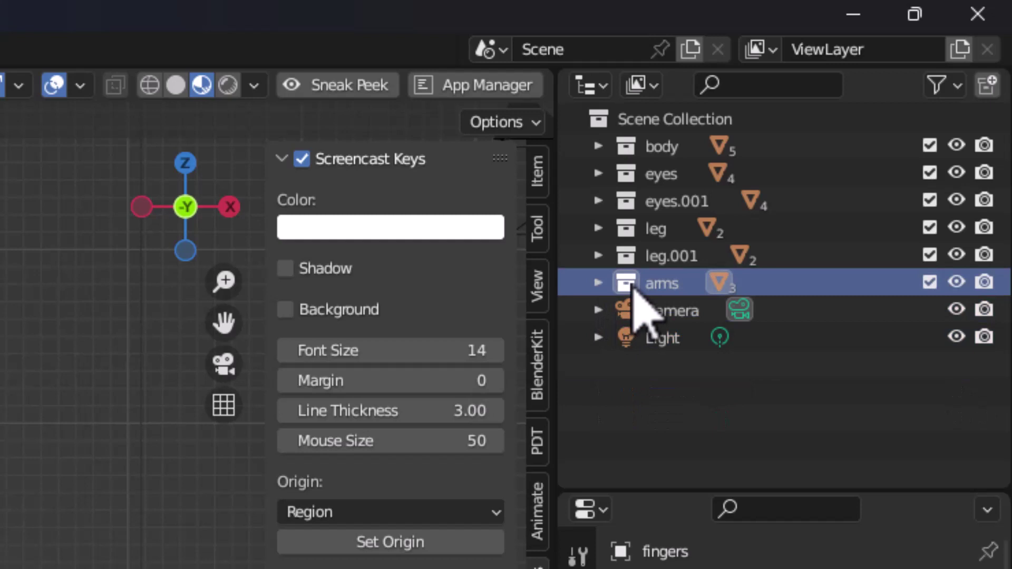
# Duplicate the arms collection as arms.001 with copies of all its pieces
pyautogui.rightClick(634, 303)
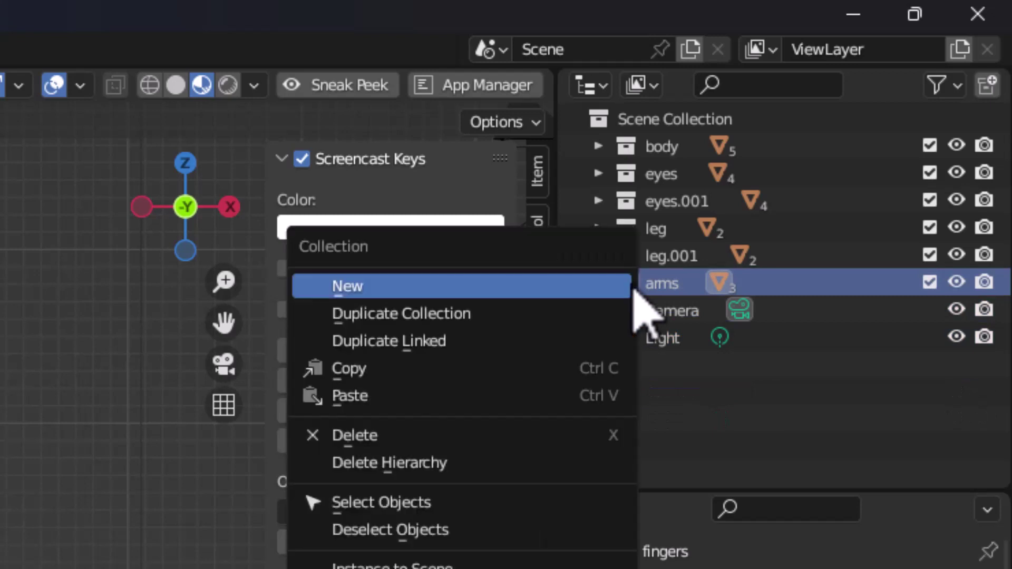
pyautogui.click(601, 313)
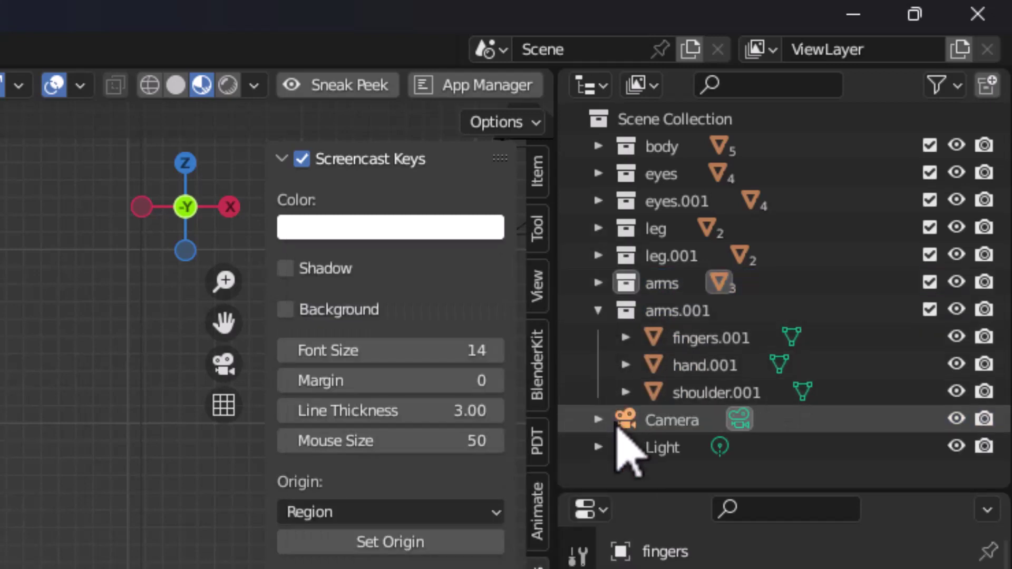
pyautogui.click(599, 311)
# Select fingers.001, hand.001 and shoulder.001 inside arms.001
pyautogui.click(627, 313)
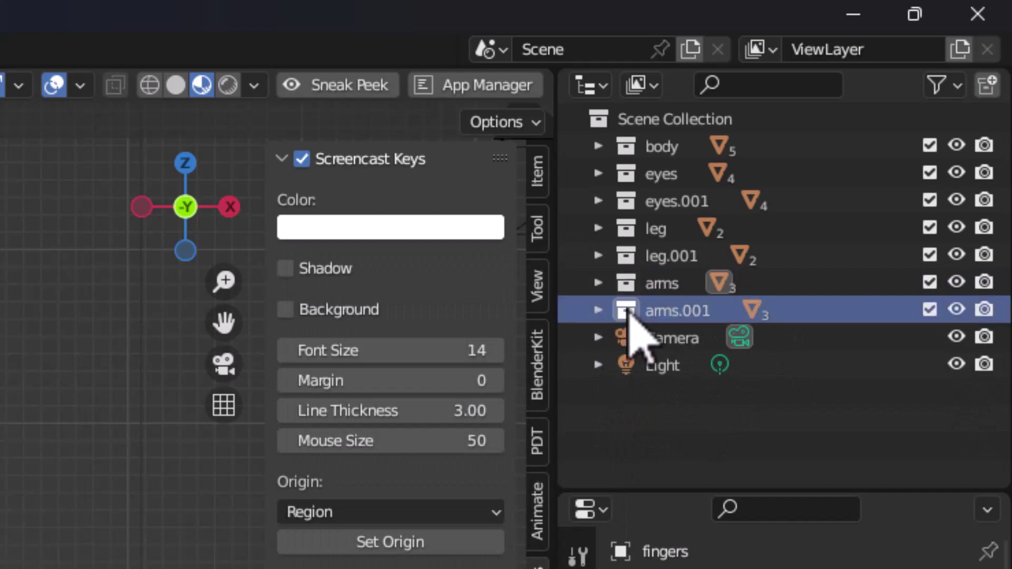
pyautogui.rightClick(629, 312)
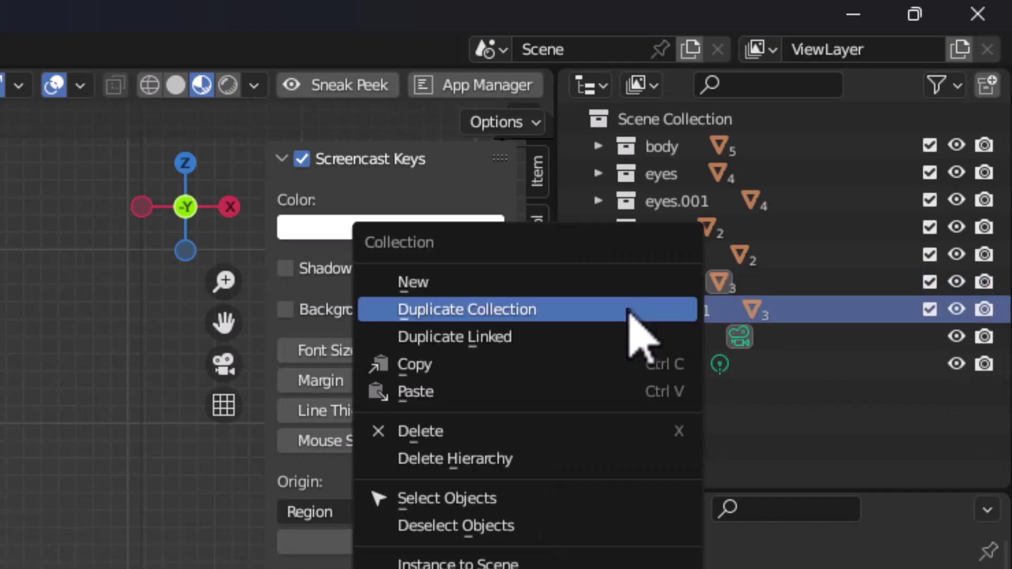
pyautogui.click(555, 500)
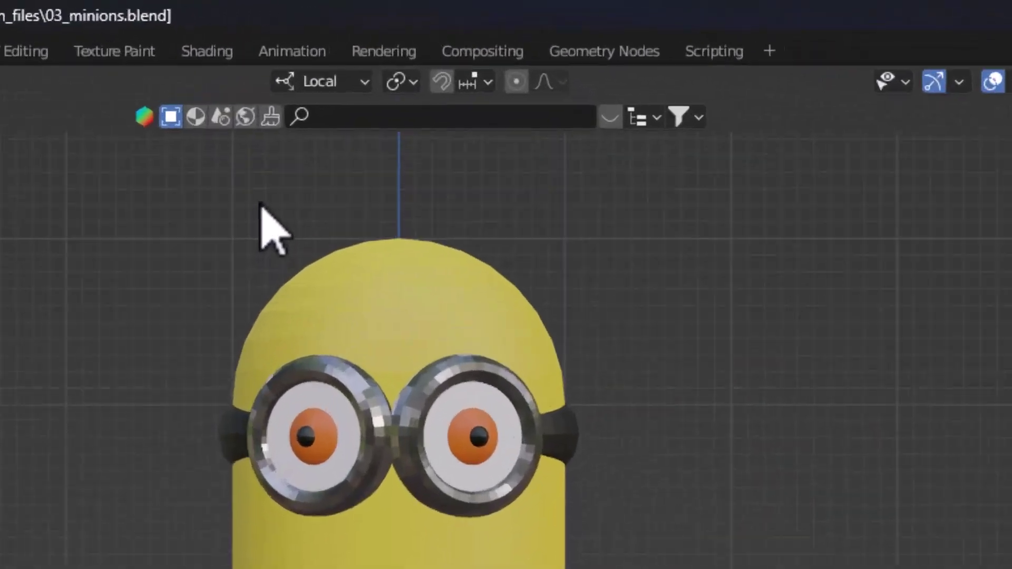
# Use Global orientation and move the copied arm -2.7171 m along X to the opposite side
pyautogui.click(349, 100)
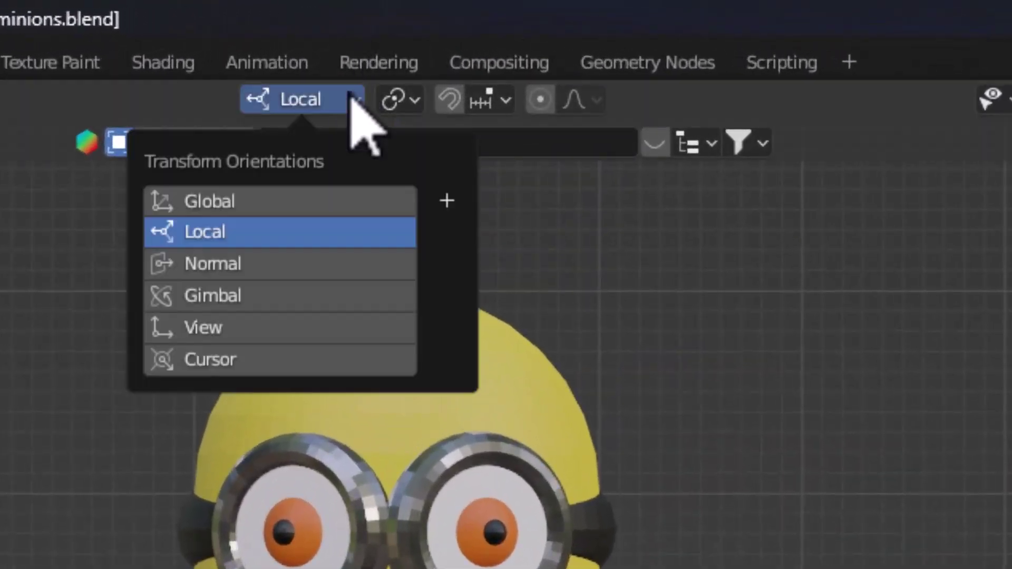
pyautogui.click(309, 200)
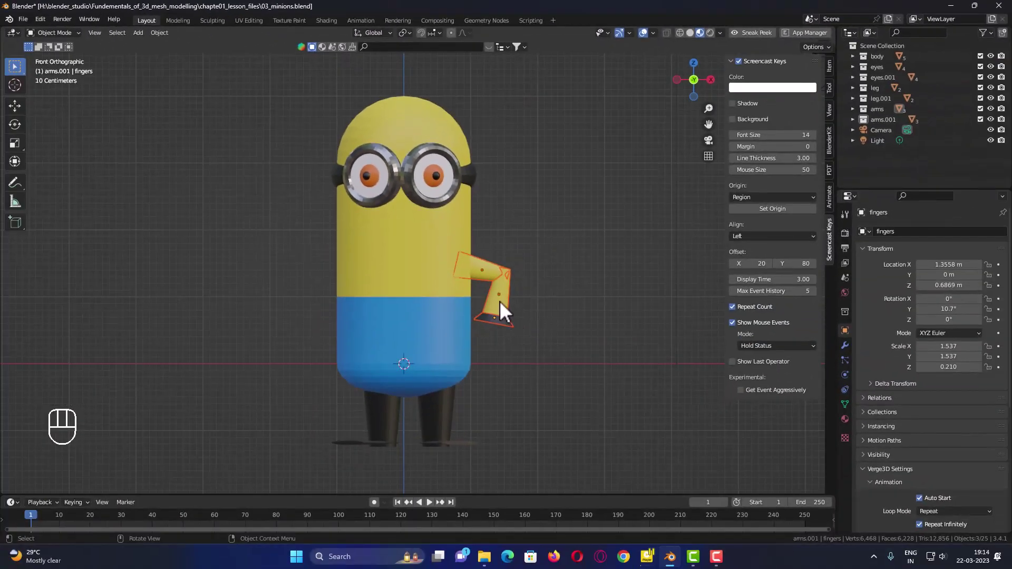
pyautogui.press('g')
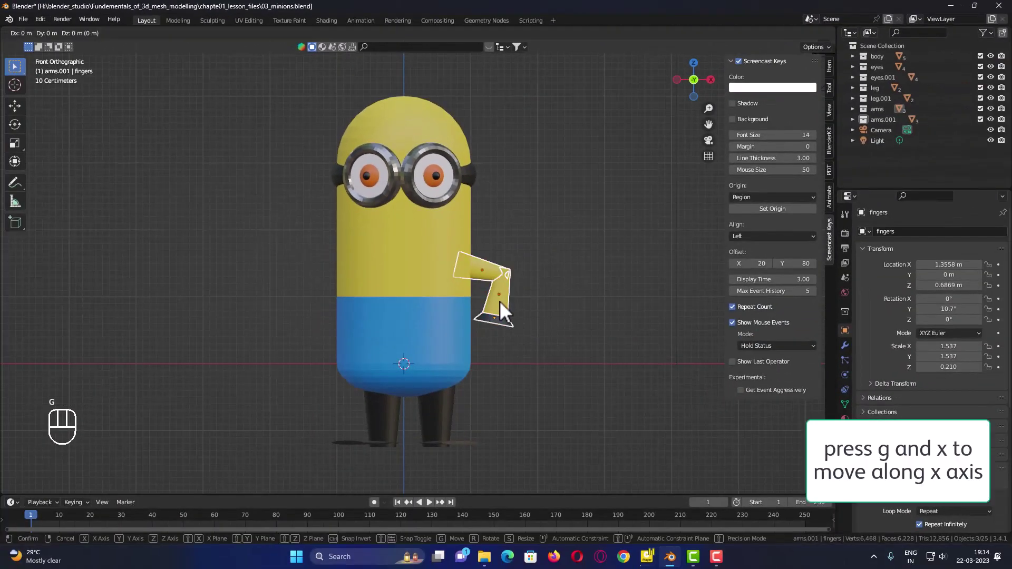
pyautogui.press('x')
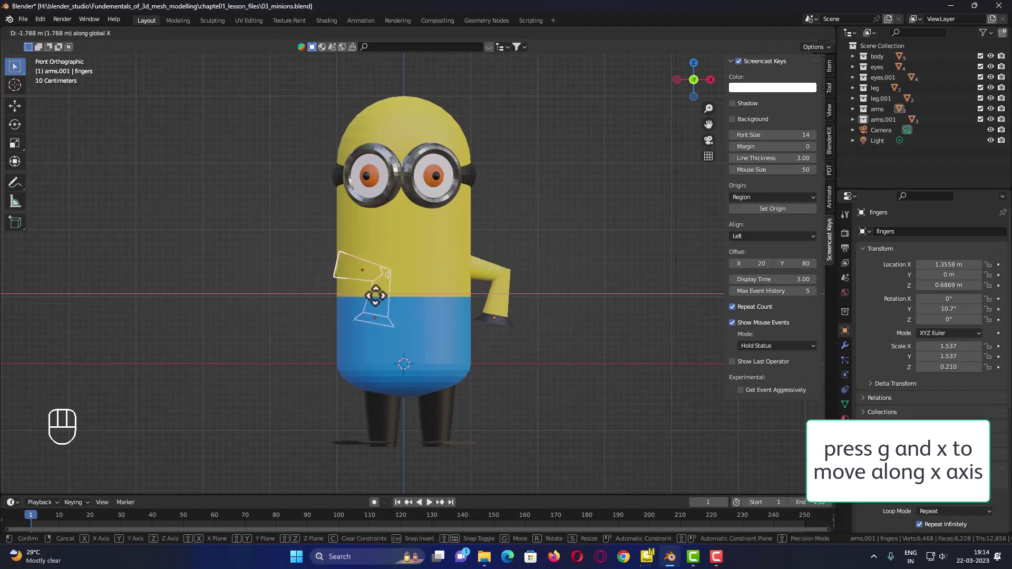
pyautogui.click(318, 289)
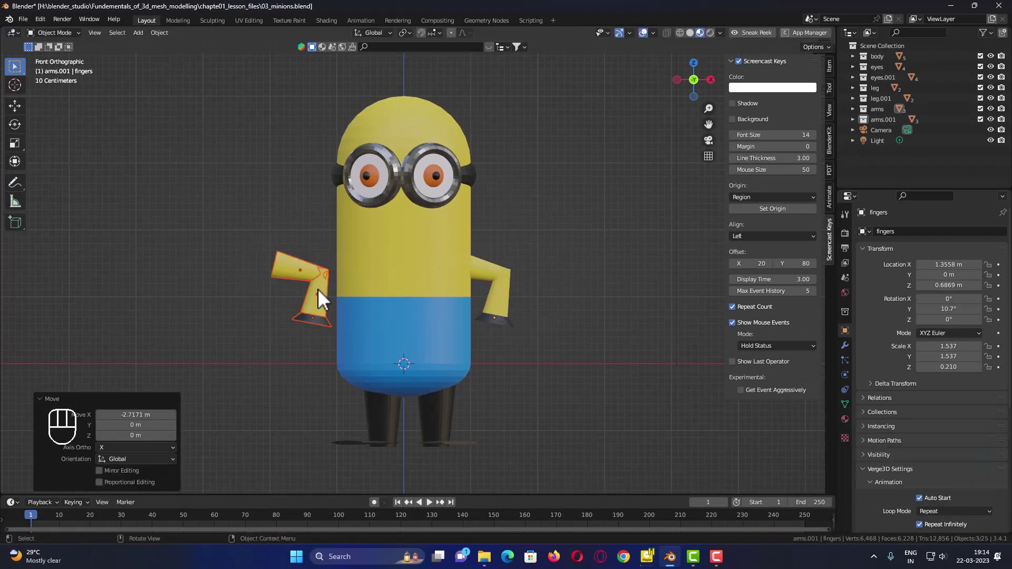
# Rotate the copied arm 180° about Y, then begin lifting it along Z
pyautogui.press('r')
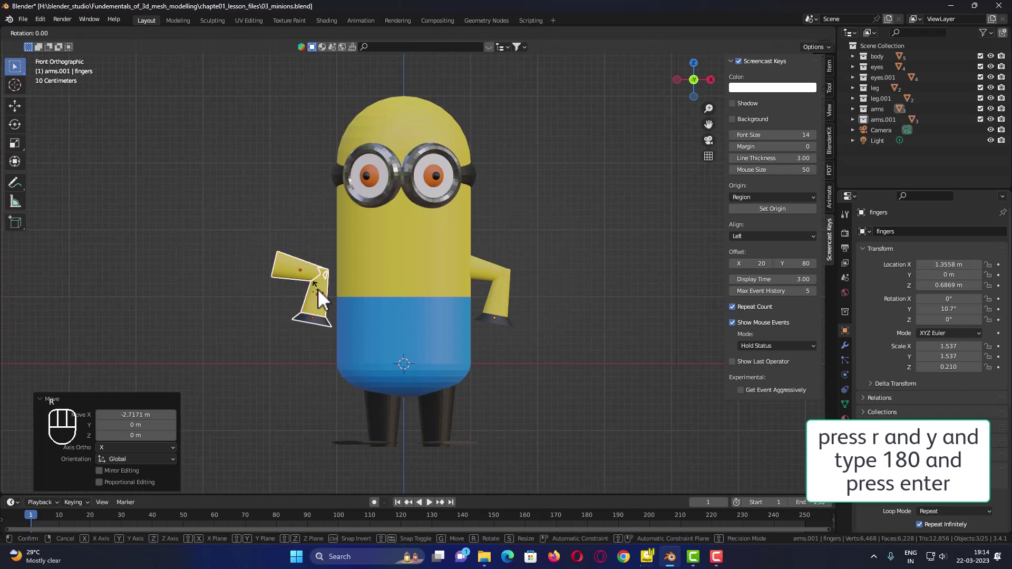
pyautogui.press('y')
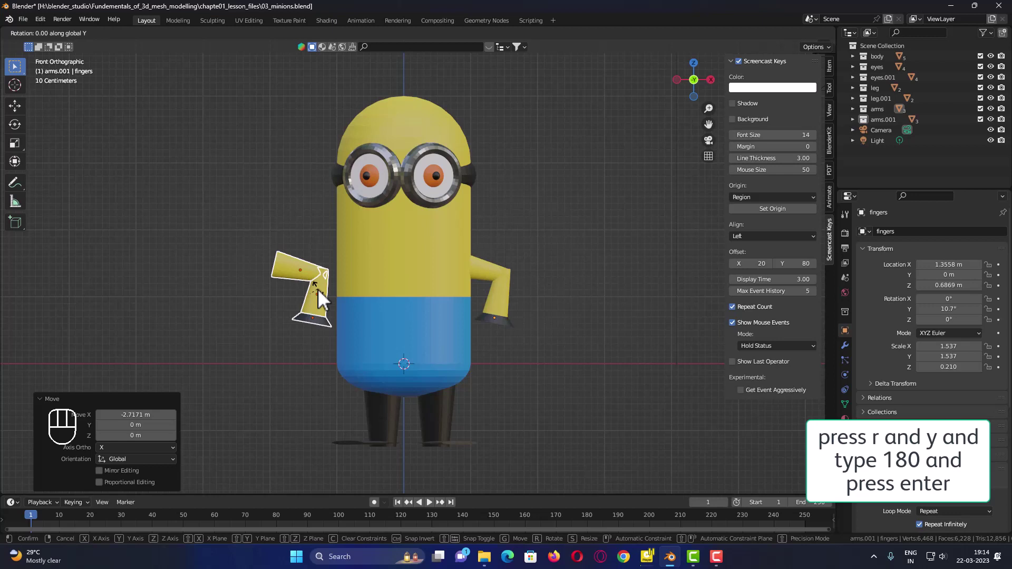
pyautogui.write('180')
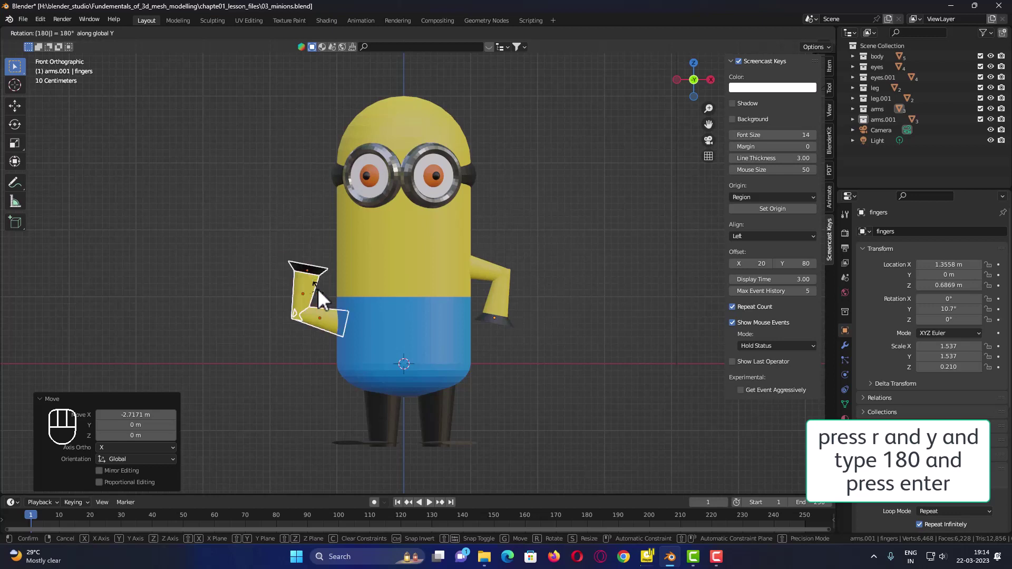
pyautogui.press('Return')
pyautogui.press('g')
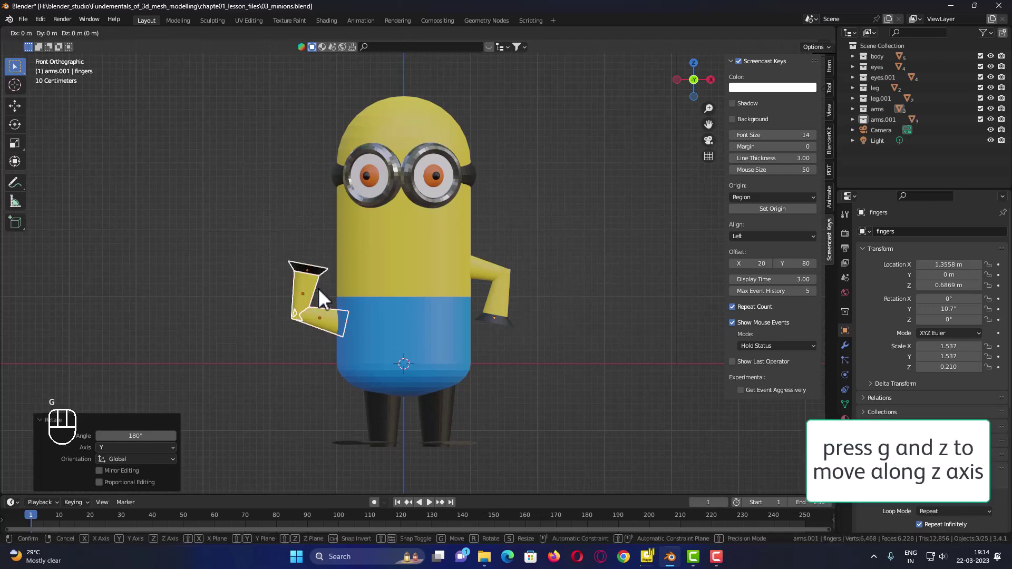
pyautogui.press('z')
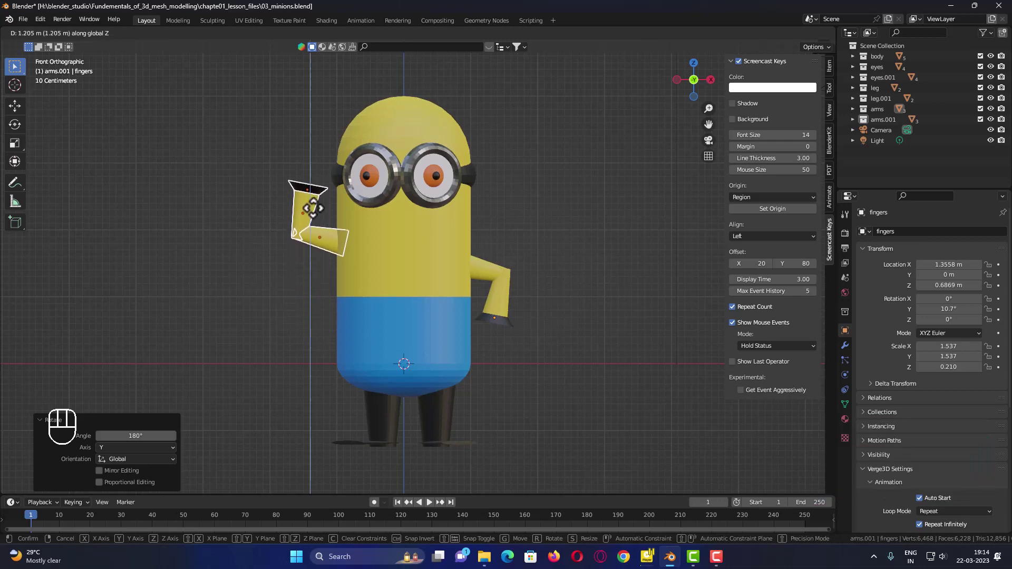
# Place the arm raised beside the head and save as 03_minions_with_hands.blend
pyautogui.click(313, 208)
pyautogui.click(24, 19)
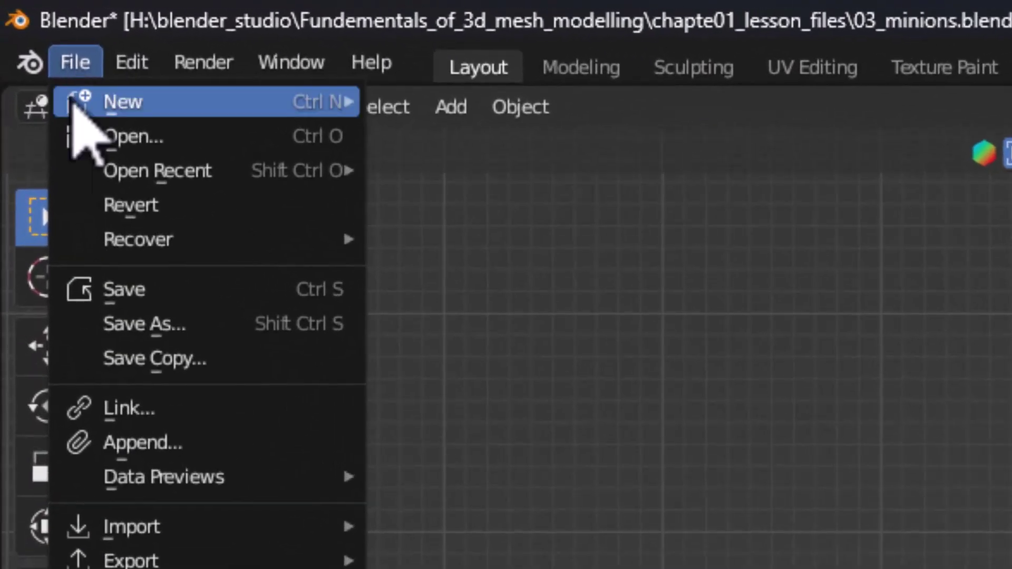
pyautogui.click(139, 337)
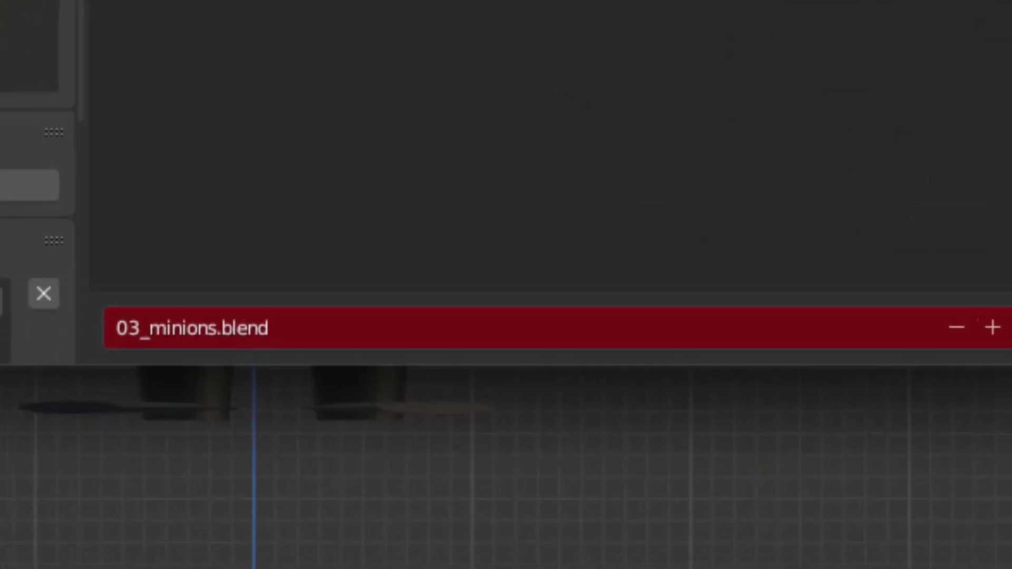
pyautogui.click(319, 317)
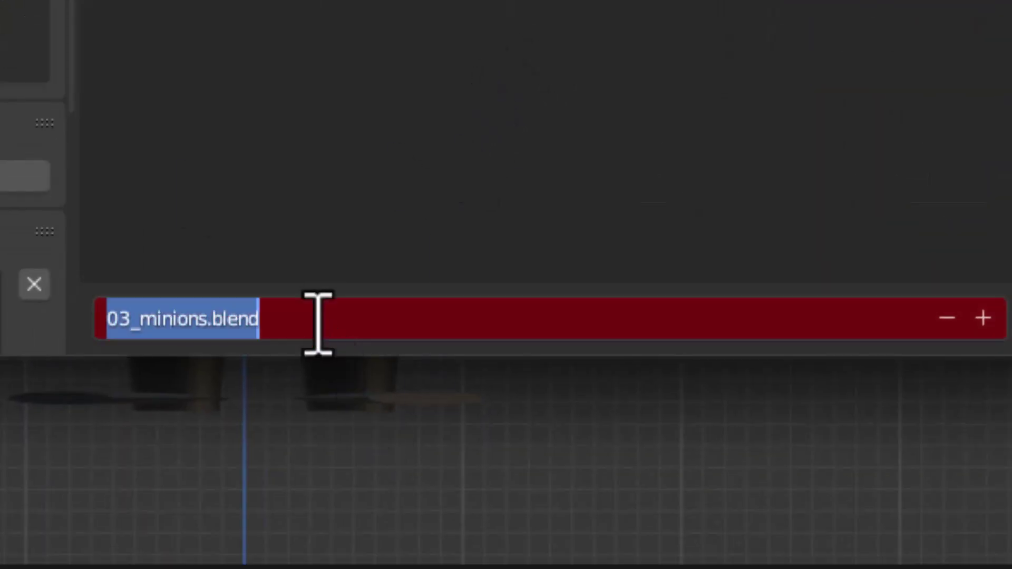
pyautogui.click(284, 318)
pyautogui.click(207, 319)
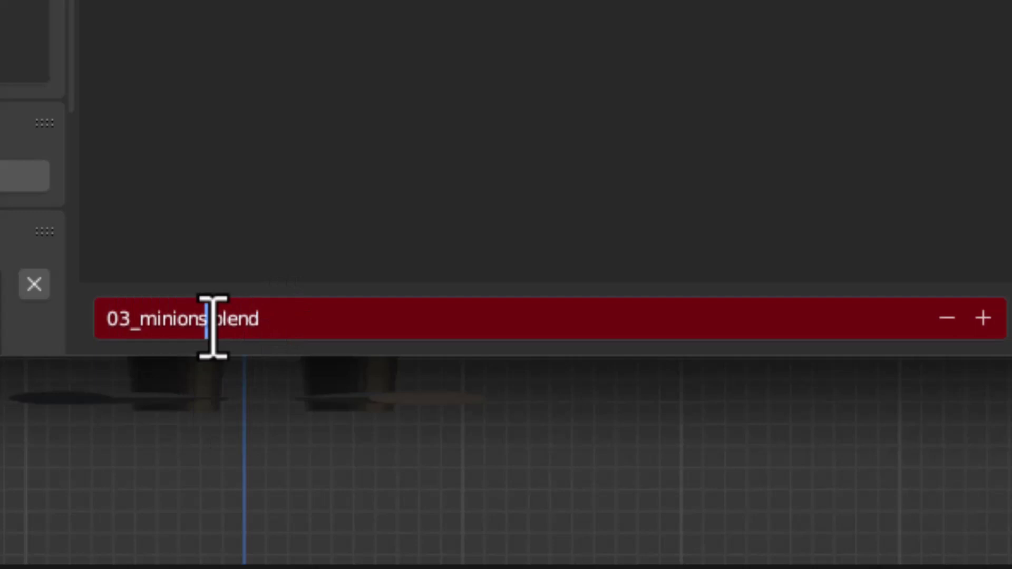
pyautogui.write('_with')
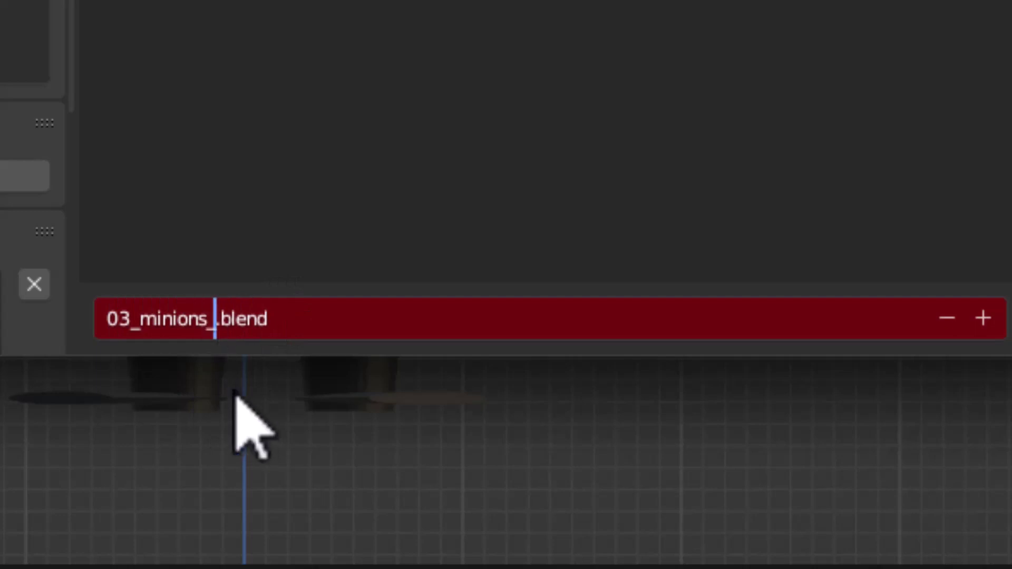
pyautogui.write('_hands')
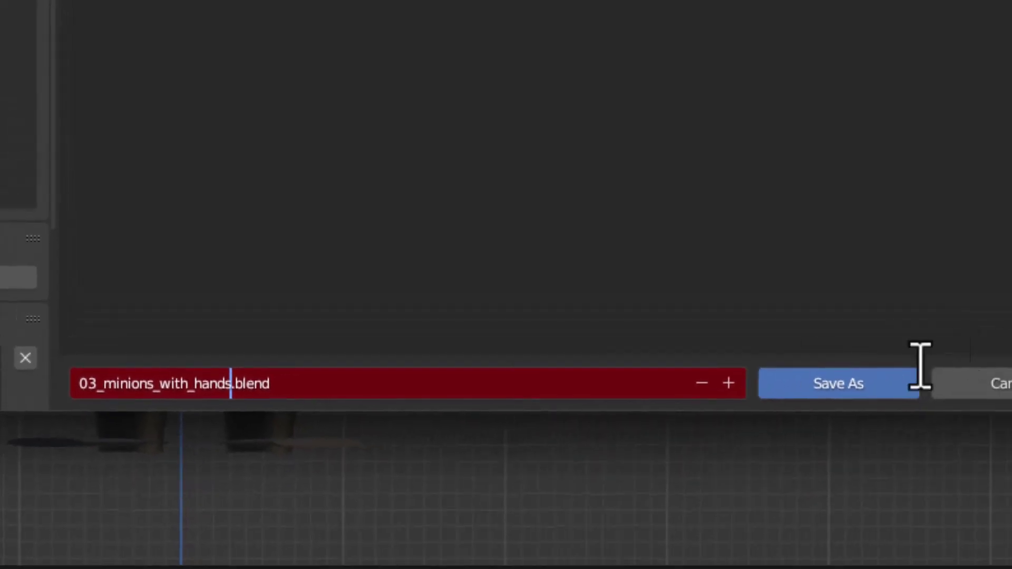
pyautogui.click(872, 376)
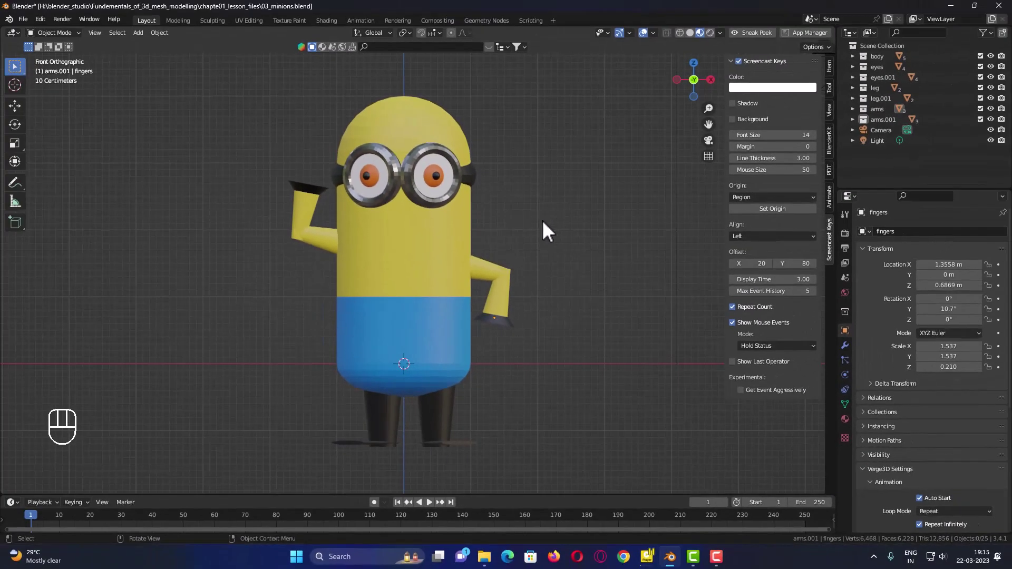